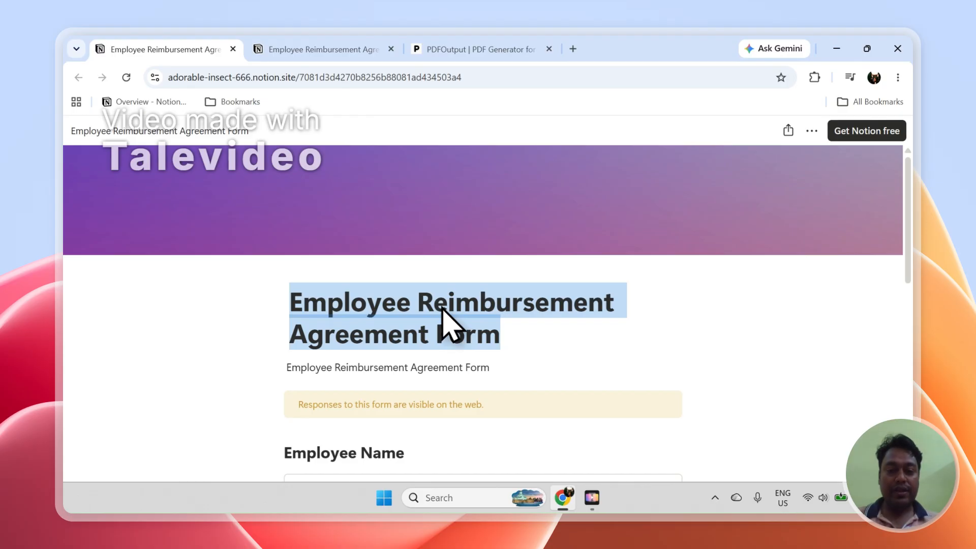
- Review the fields of the Employee Reimbursement Agreement Form and its three response entries in the Notion database
{"action": "left_click_drag", "start_coordinate": [913, 222], "coordinate": [915, 409]}
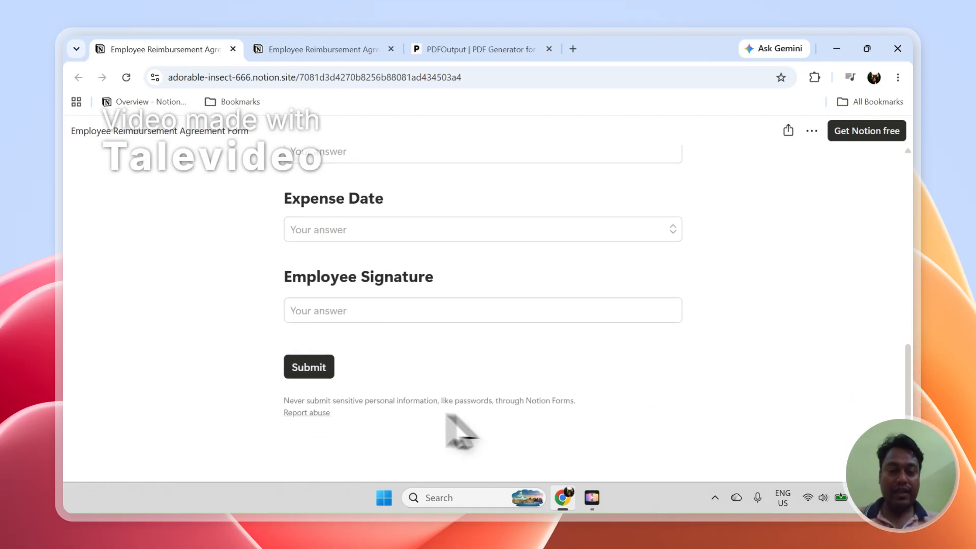
{"action": "left_click", "coordinate": [325, 49]}
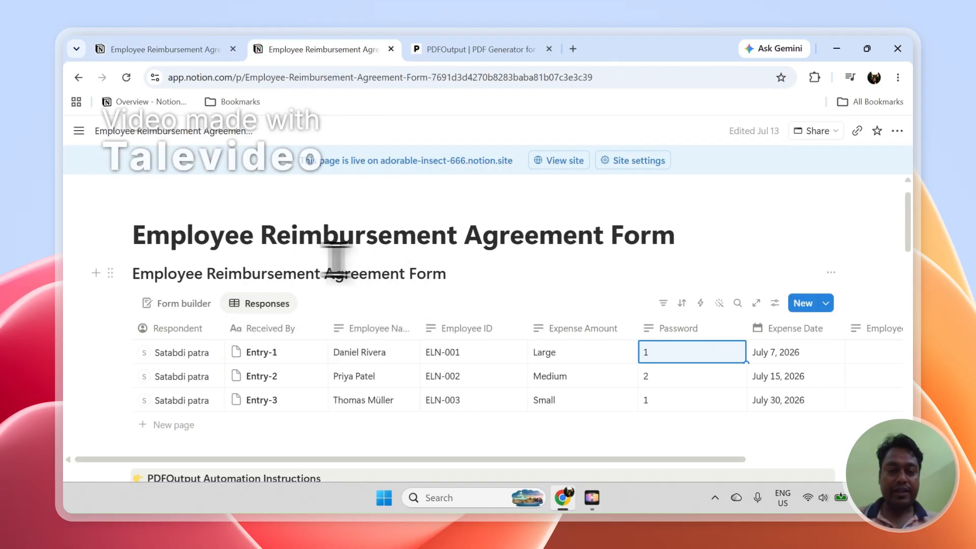
{"action": "left_click", "coordinate": [120, 352]}
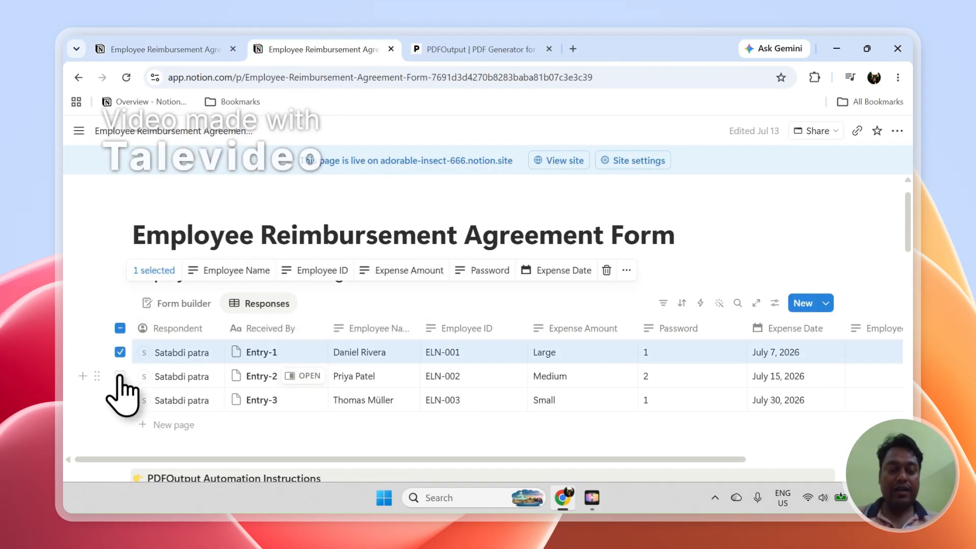
{"action": "left_click", "coordinate": [120, 376]}
{"action": "left_click", "coordinate": [120, 400]}
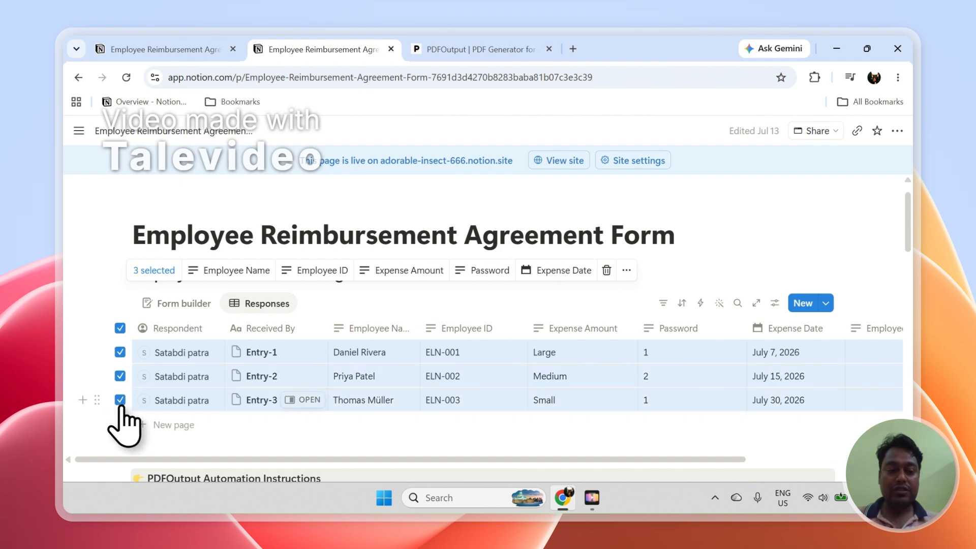
{"action": "left_click", "coordinate": [120, 328]}
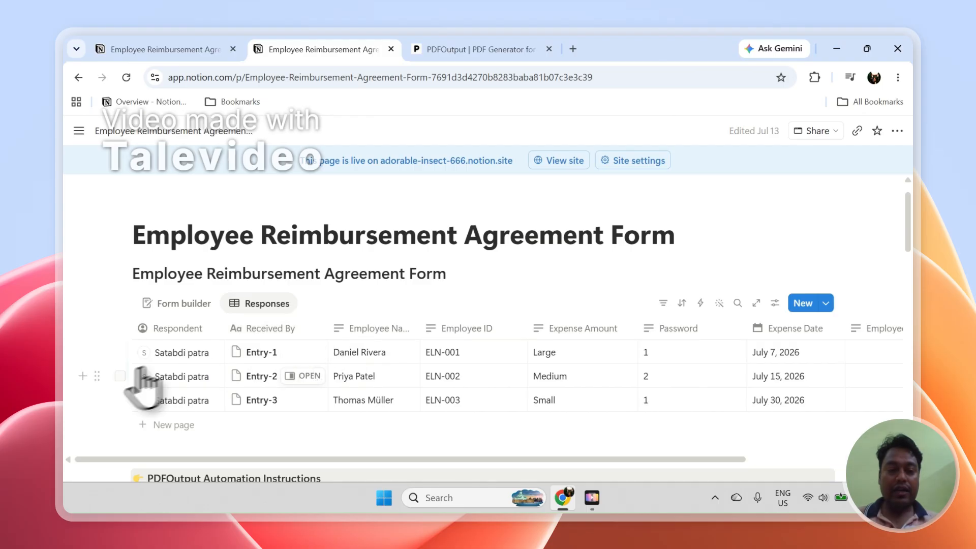
{"action": "left_click", "coordinate": [120, 352]}
{"action": "left_click", "coordinate": [120, 376]}
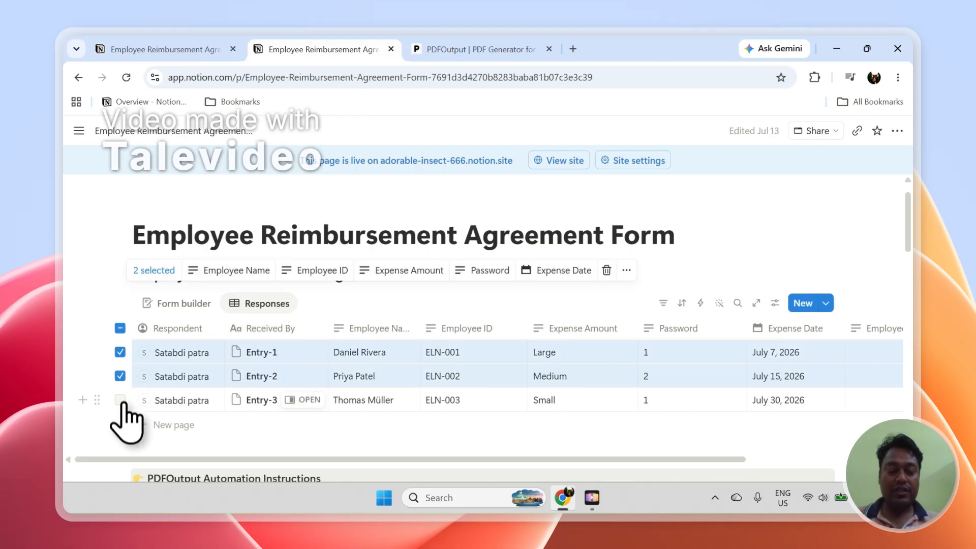
{"action": "left_click", "coordinate": [119, 400]}
{"action": "left_click", "coordinate": [120, 328]}
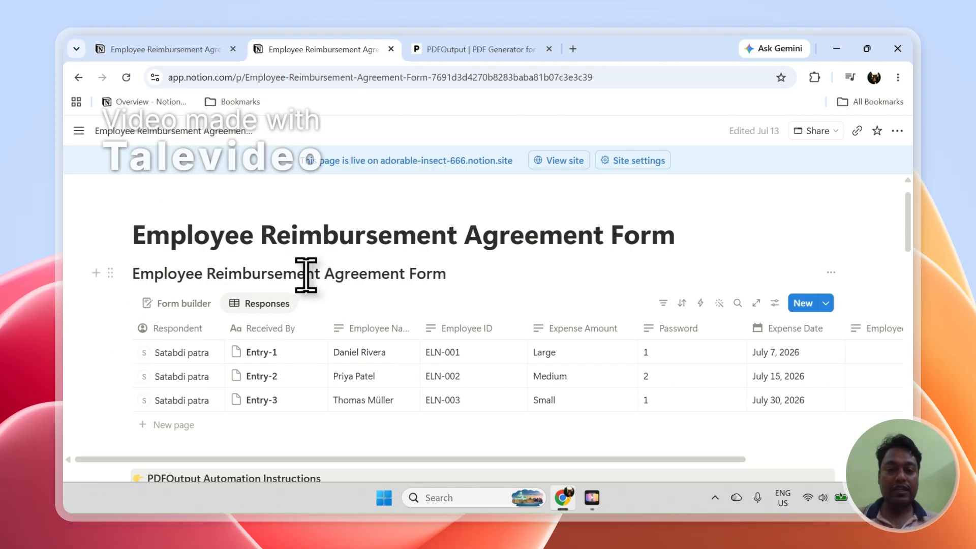
- Switch to the PDFOutput website and log in with the pdfoutput Google account, continuing through the access consent
{"action": "left_click", "coordinate": [488, 49]}
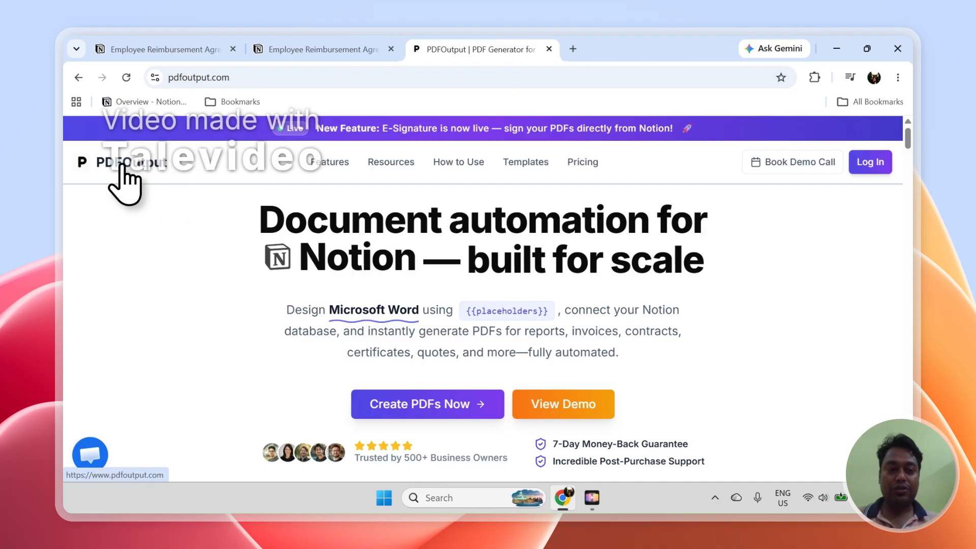
{"action": "left_click_drag", "start_coordinate": [261, 213], "coordinate": [632, 252]}
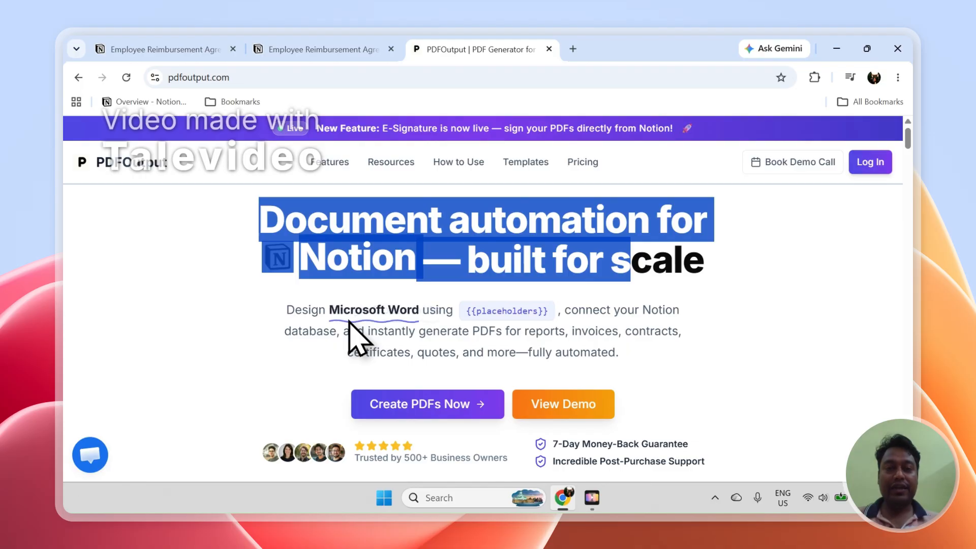
{"action": "left_click", "coordinate": [439, 260]}
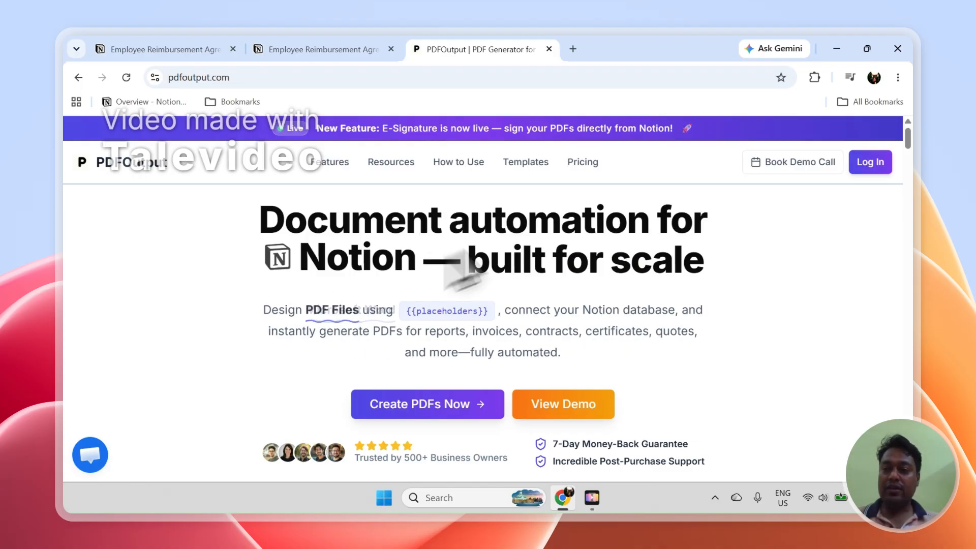
{"action": "left_click", "coordinate": [875, 171]}
{"action": "left_click", "coordinate": [583, 327]}
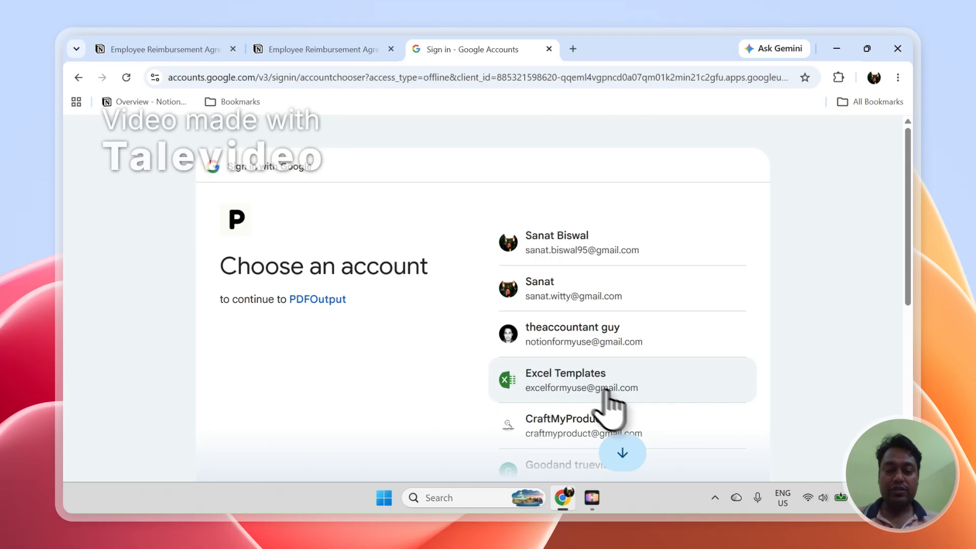
{"action": "scroll", "coordinate": [918, 305], "scroll_direction": "down", "scroll_amount": 3}
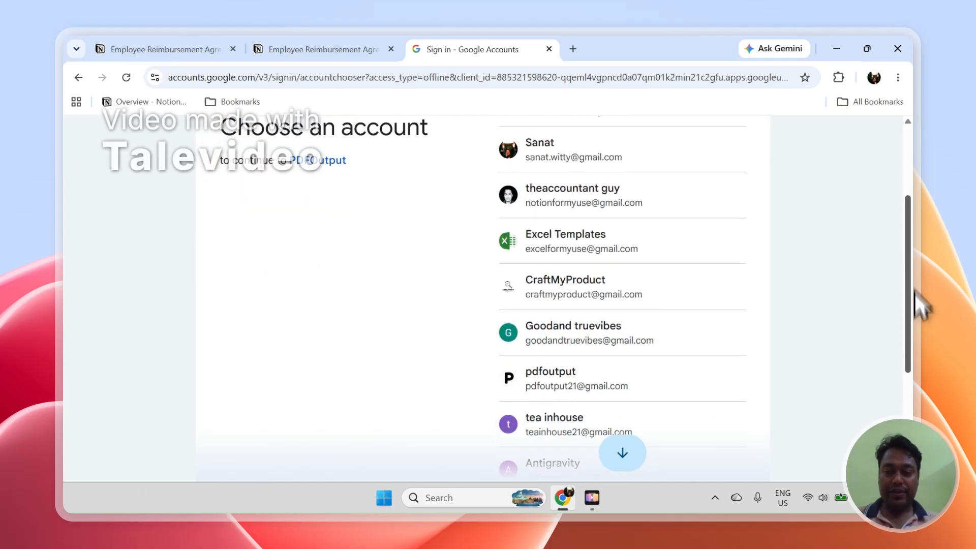
{"action": "left_click", "coordinate": [638, 378]}
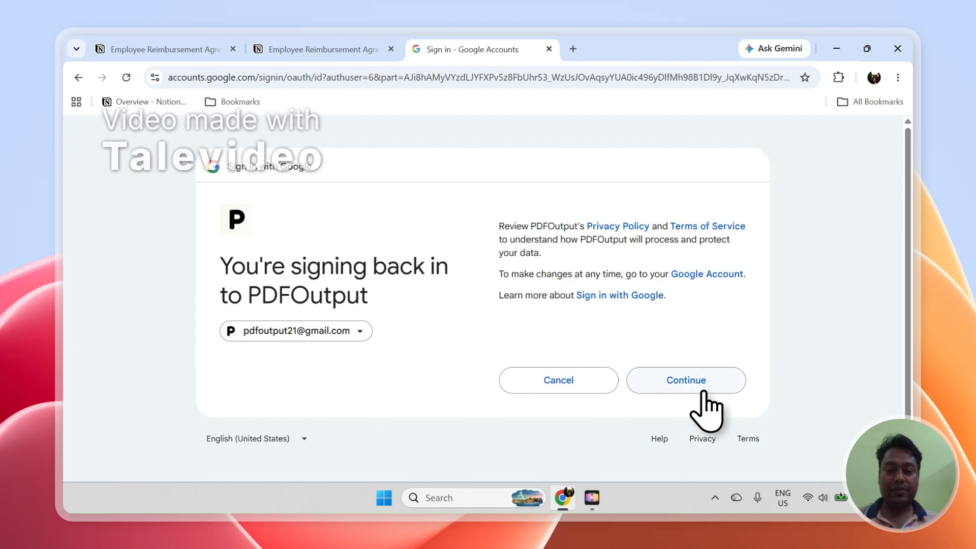
{"action": "left_click", "coordinate": [701, 389]}
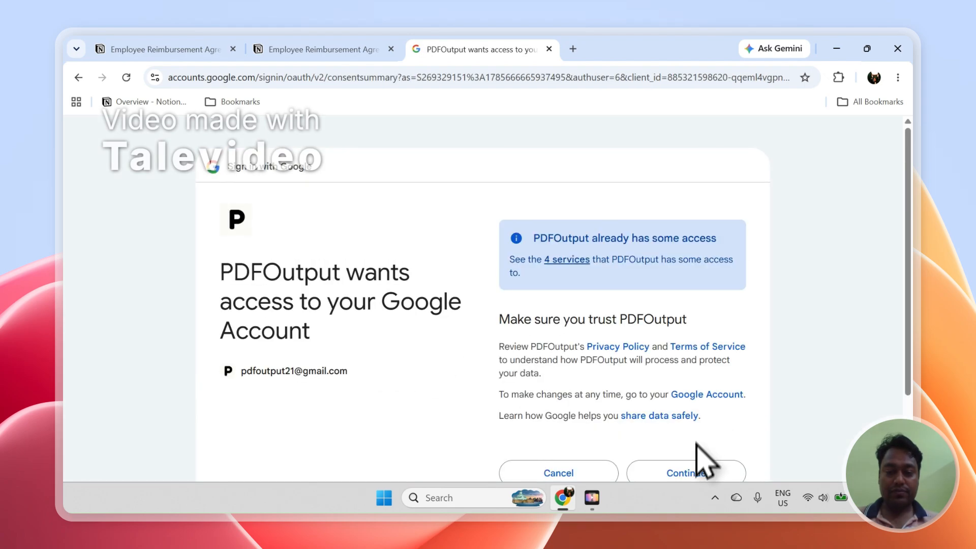
{"action": "left_click", "coordinate": [694, 471]}
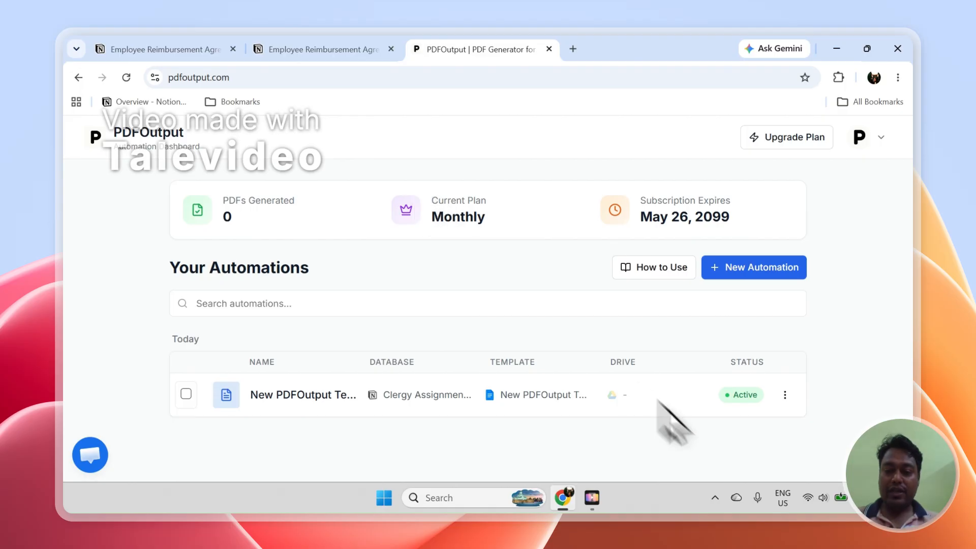
- Delete the existing automation linked to the Clergy Assignment database
{"action": "left_click", "coordinate": [784, 395]}
{"action": "left_click", "coordinate": [734, 369]}
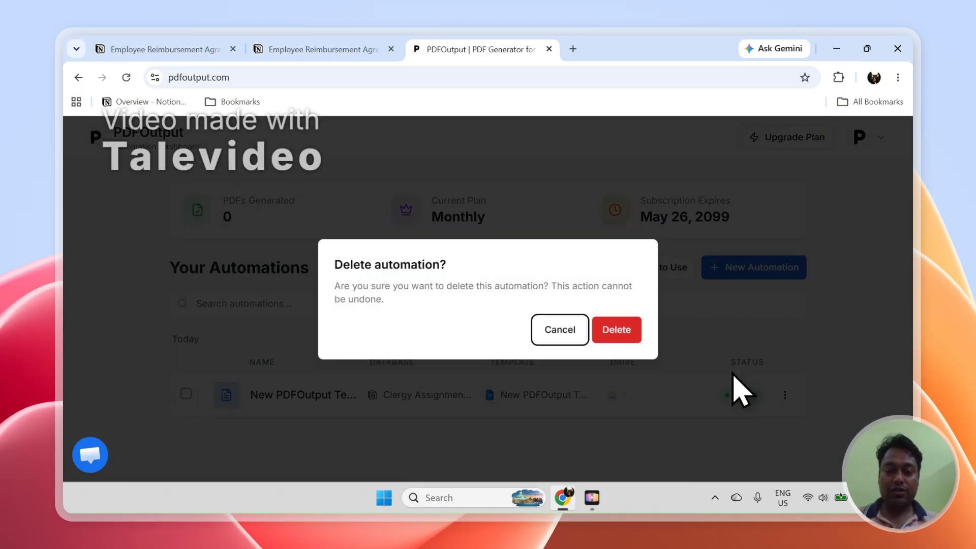
{"action": "left_click", "coordinate": [620, 331]}
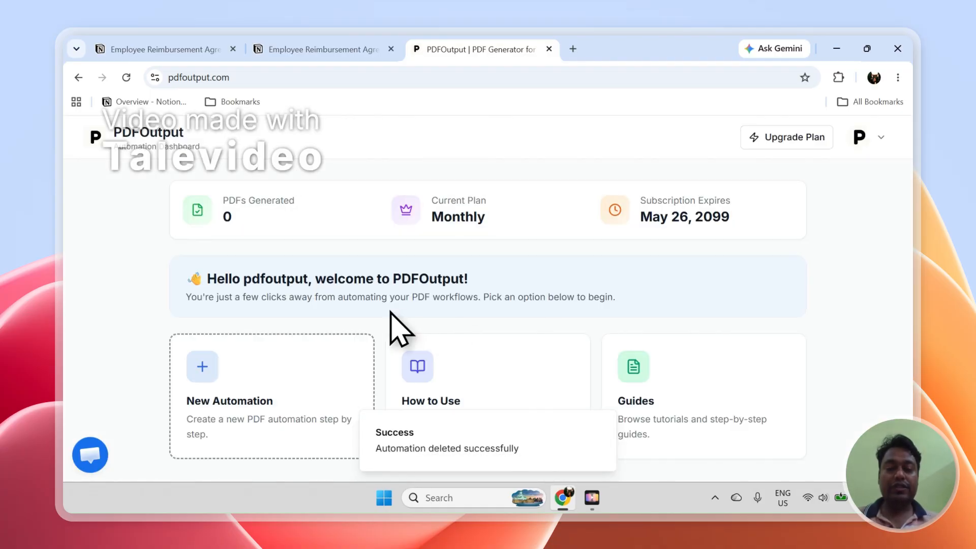
- Disconnect Notion on the pdfoutput.com/setup page and return to the dashboard
{"action": "left_click", "coordinate": [280, 77]}
{"action": "type", "text": "/"}
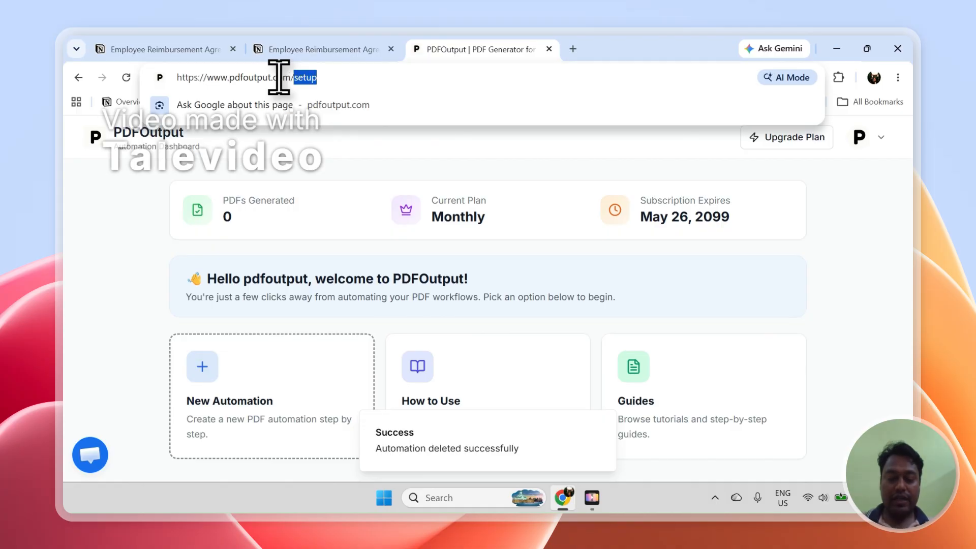
{"action": "type", "text": "setup"}
{"action": "key", "text": "Return"}
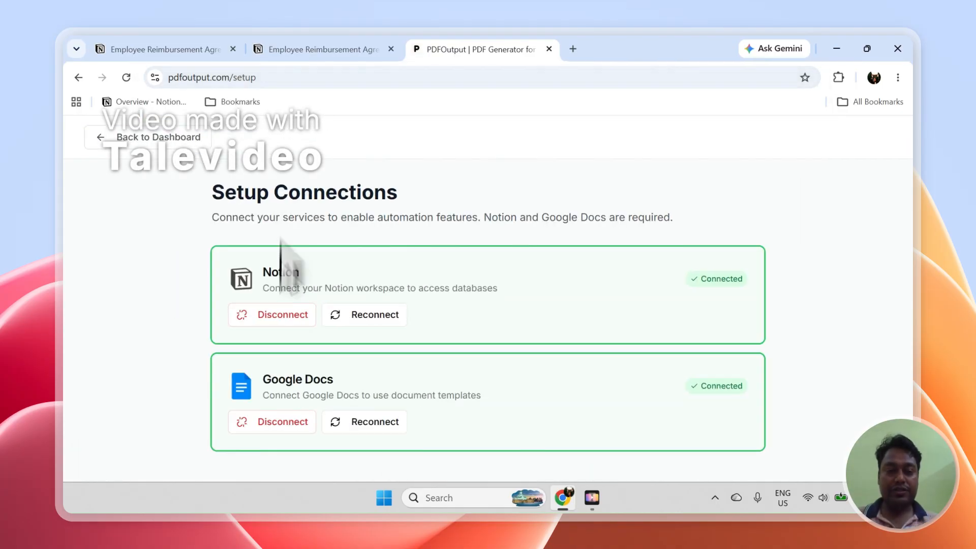
{"action": "left_click", "coordinate": [282, 315]}
{"action": "left_click", "coordinate": [160, 138]}
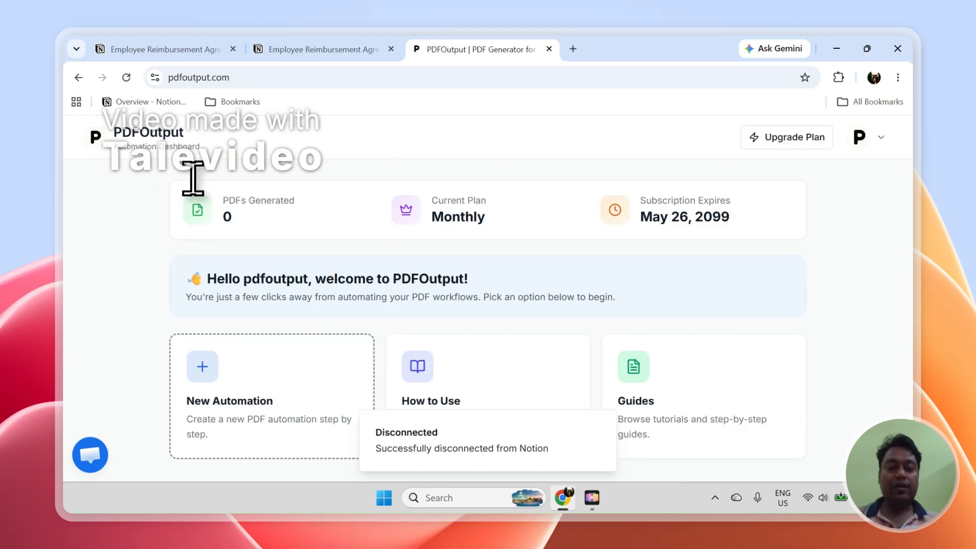
- Start a new automation and request the required Notion connection
{"action": "left_click", "coordinate": [603, 423]}
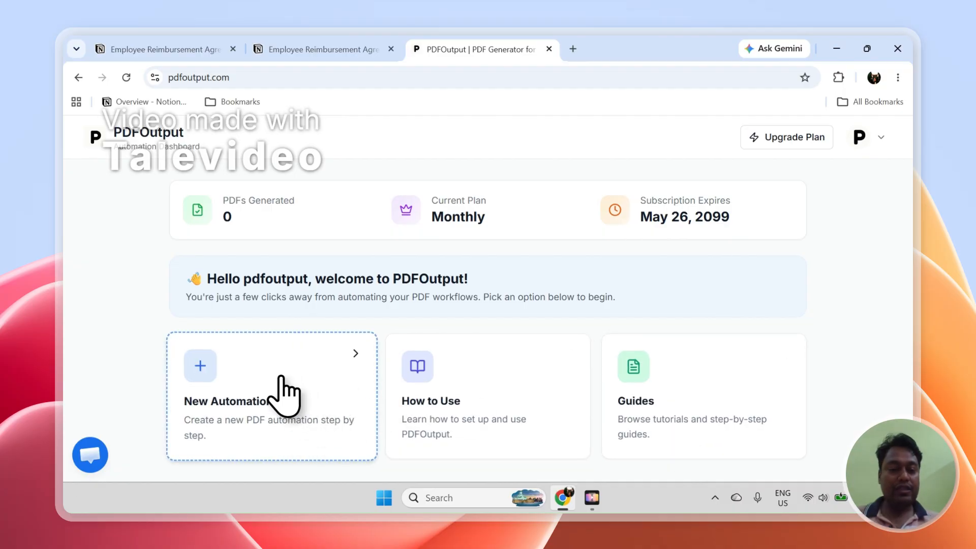
{"action": "left_click", "coordinate": [219, 383]}
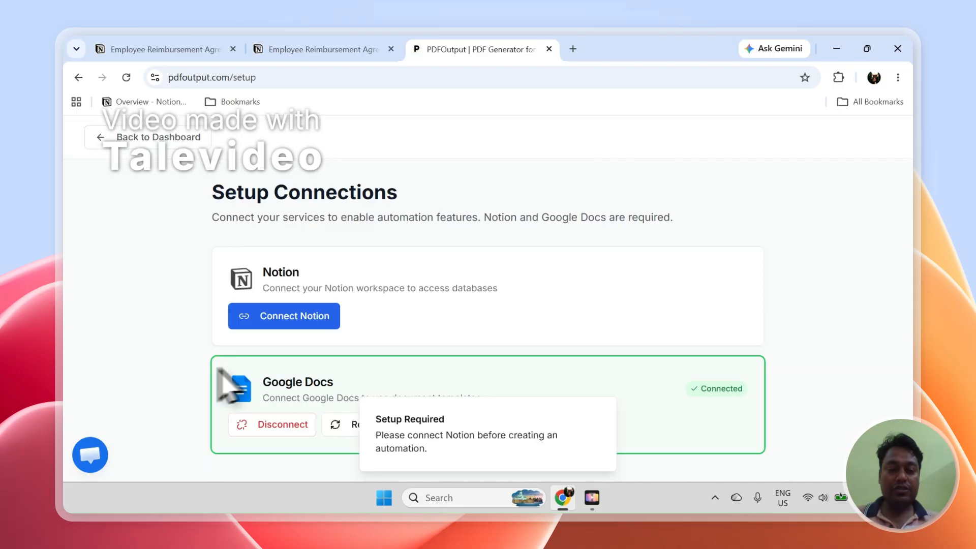
{"action": "left_click", "coordinate": [287, 321]}
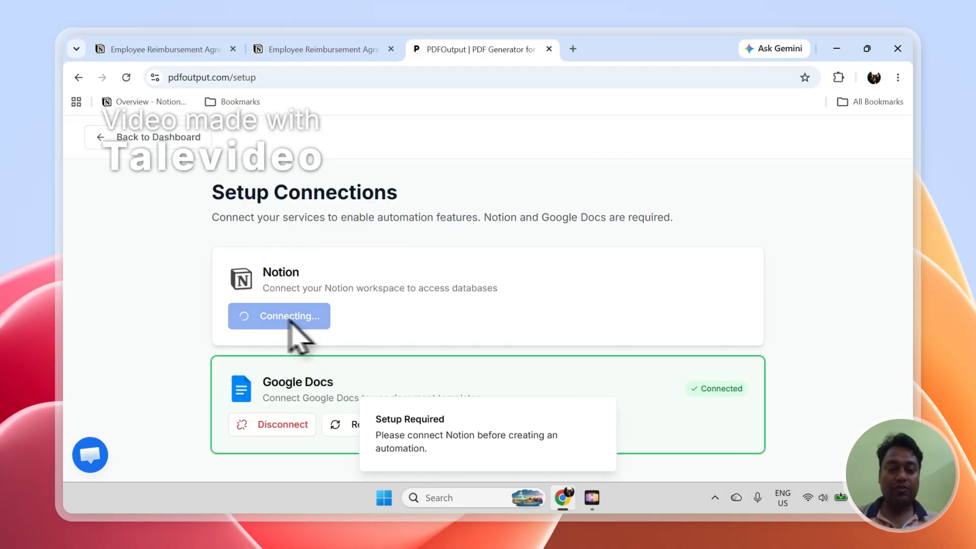
- Copy the database title "Employee Reimbursement Agreement Form" from the Notion responses page
{"action": "left_click", "coordinate": [361, 49]}
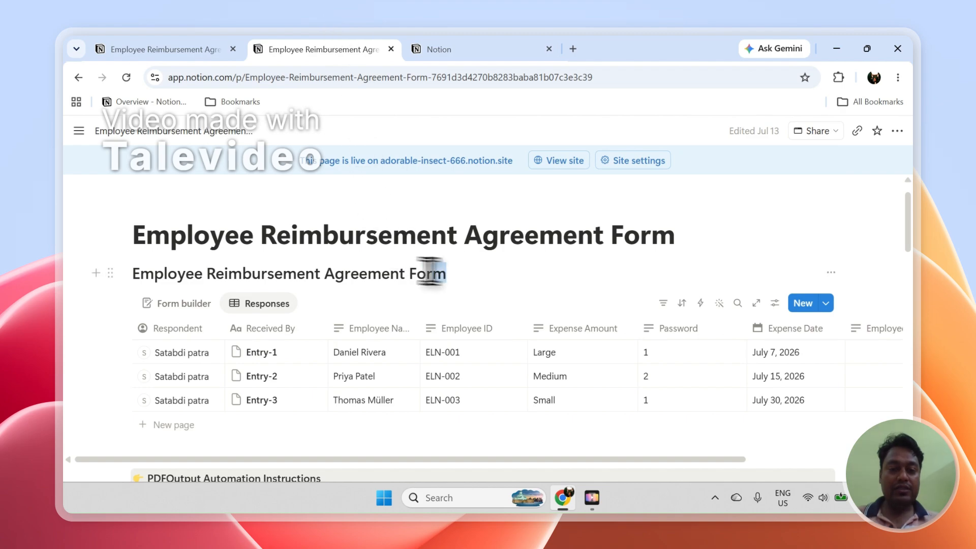
{"action": "left_click_drag", "start_coordinate": [429, 272], "coordinate": [272, 270]}
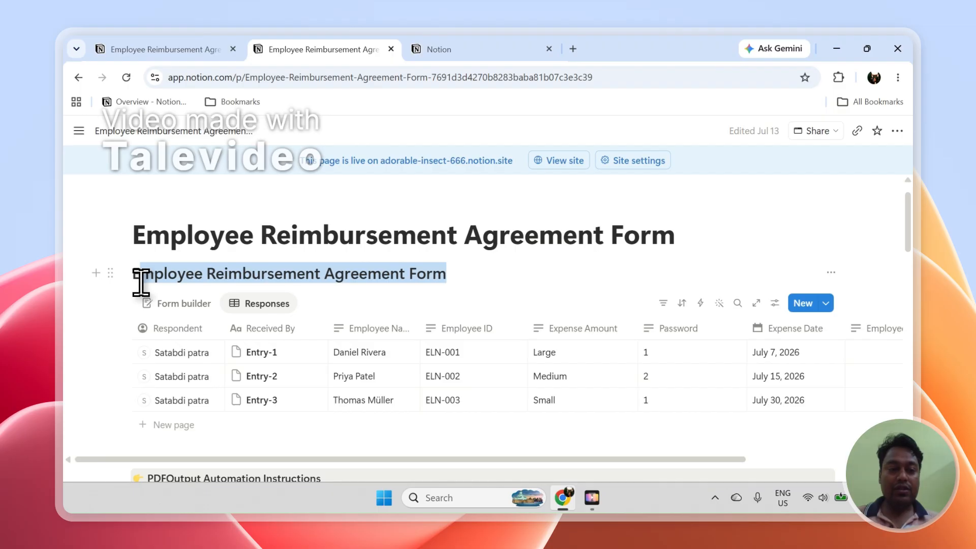
{"action": "right_click", "coordinate": [146, 291]}
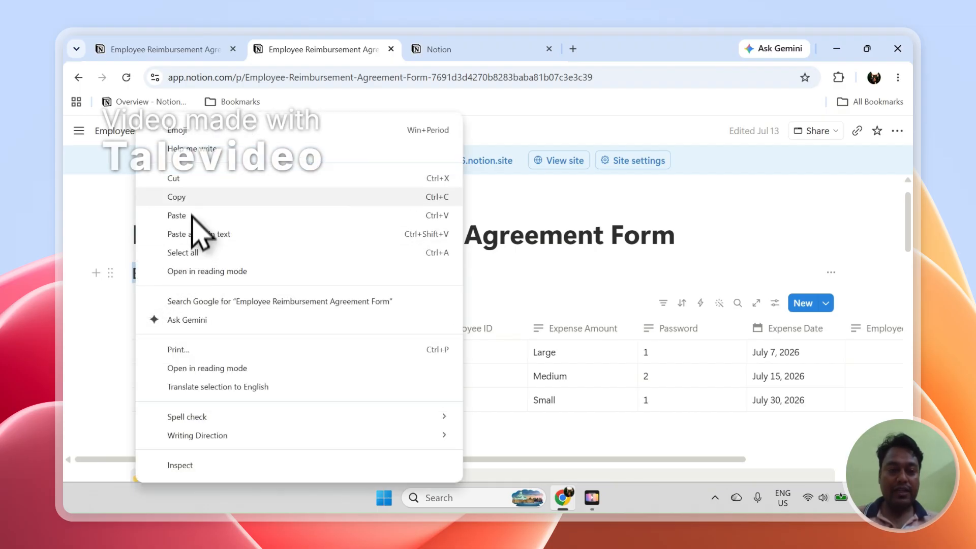
{"action": "left_click", "coordinate": [196, 195]}
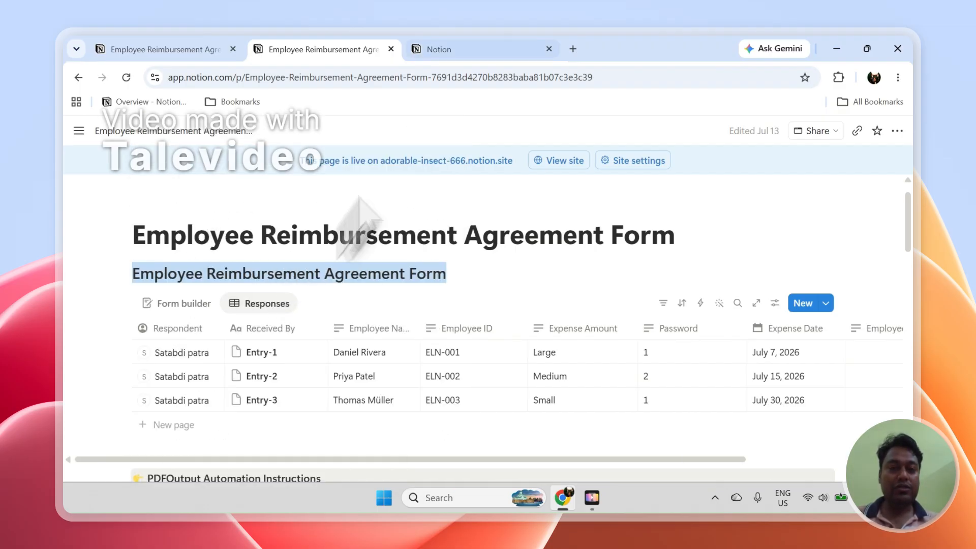
- Check which Notion workspace holds the reimbursement form and choose that workspace for the PDFOutput connection
{"action": "left_click", "coordinate": [474, 39]}
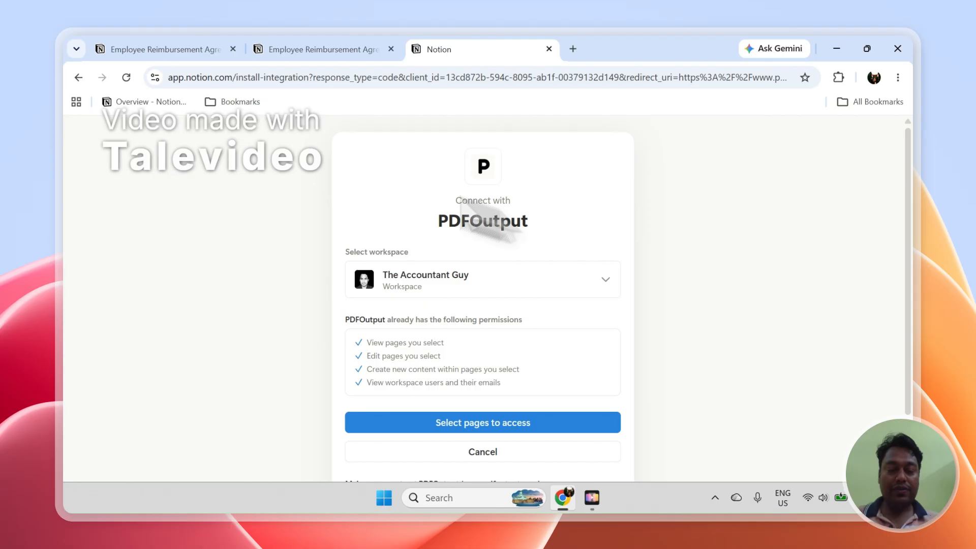
{"action": "left_click", "coordinate": [285, 49]}
{"action": "mouse_move", "coordinate": [79, 130]}
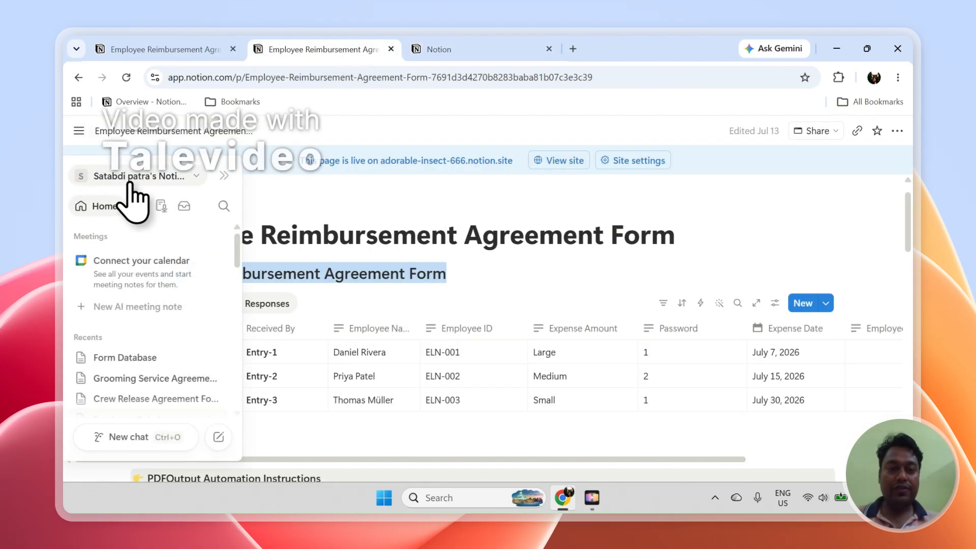
{"action": "left_click", "coordinate": [468, 48]}
{"action": "left_click", "coordinate": [601, 289]}
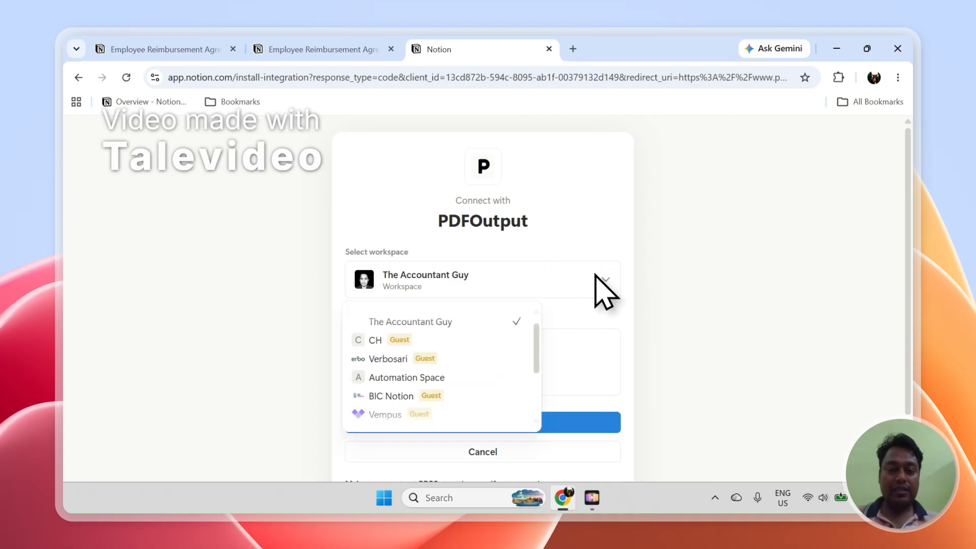
{"action": "left_click_drag", "start_coordinate": [538, 344], "coordinate": [539, 376]}
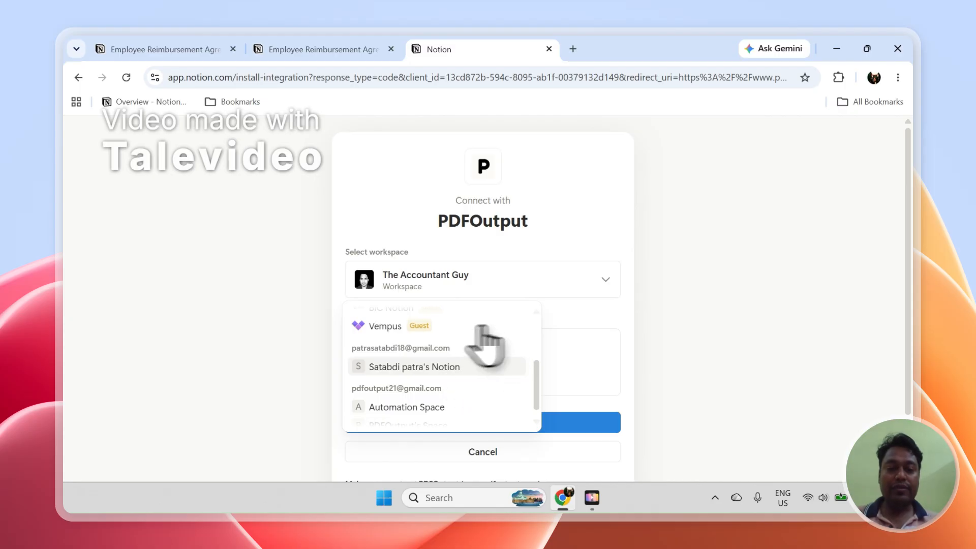
{"action": "left_click", "coordinate": [482, 362]}
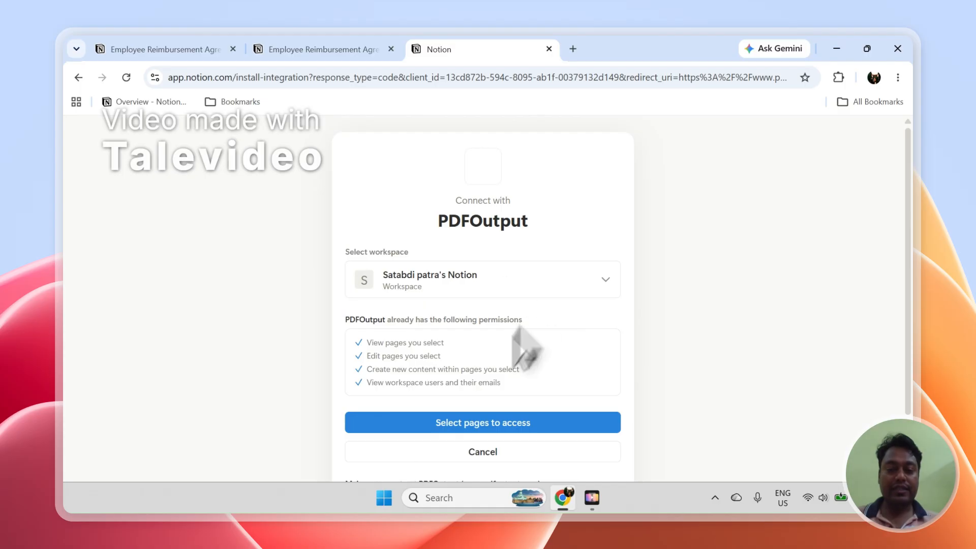
- Add the Employee Reimbursement Agreement Form database to the pages PDFOutput can access, finding it with the copied title
{"action": "left_click", "coordinate": [480, 425]}
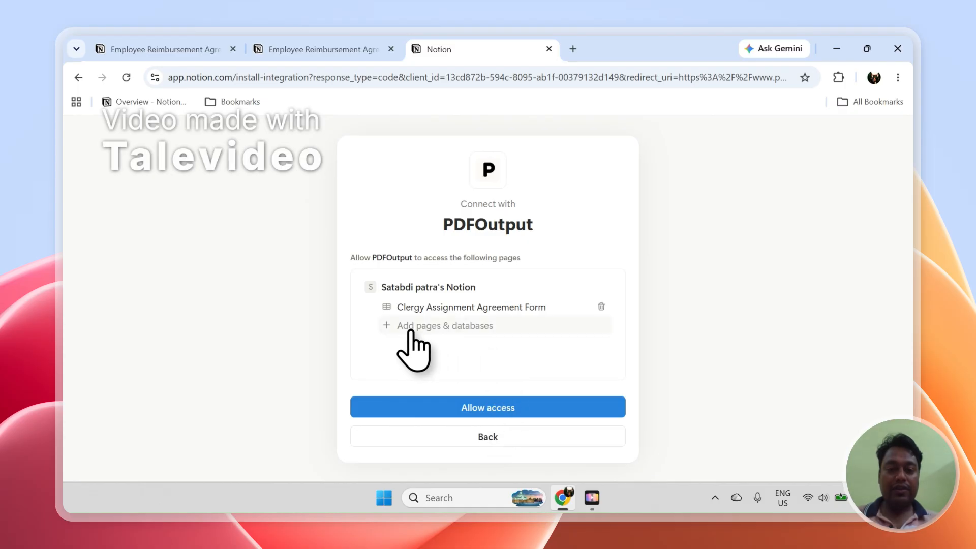
{"action": "left_click", "coordinate": [414, 328]}
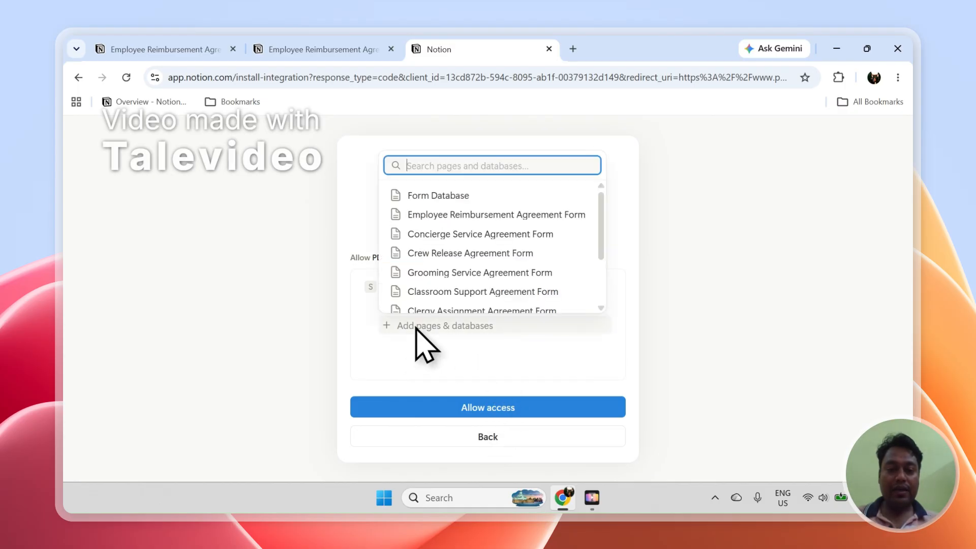
{"action": "right_click", "coordinate": [432, 176]}
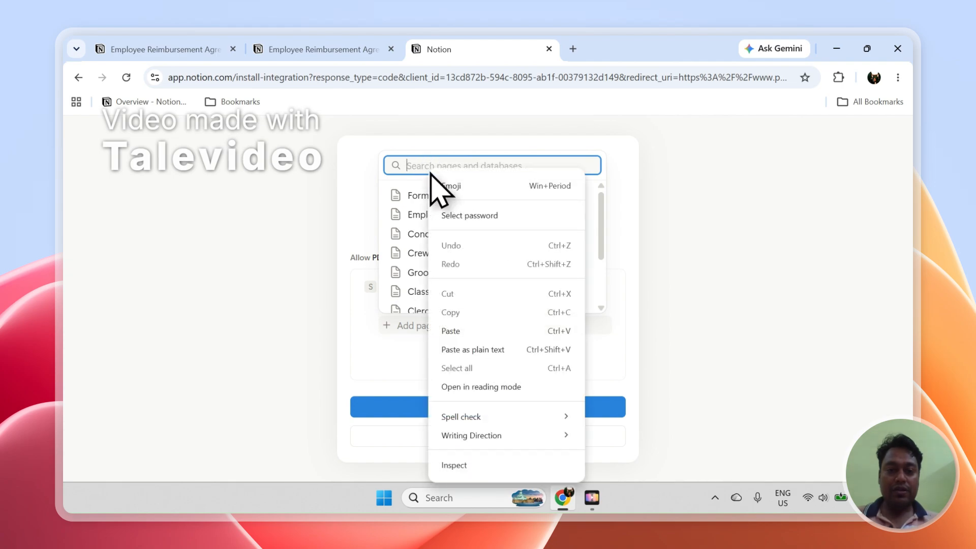
{"action": "left_click", "coordinate": [473, 331]}
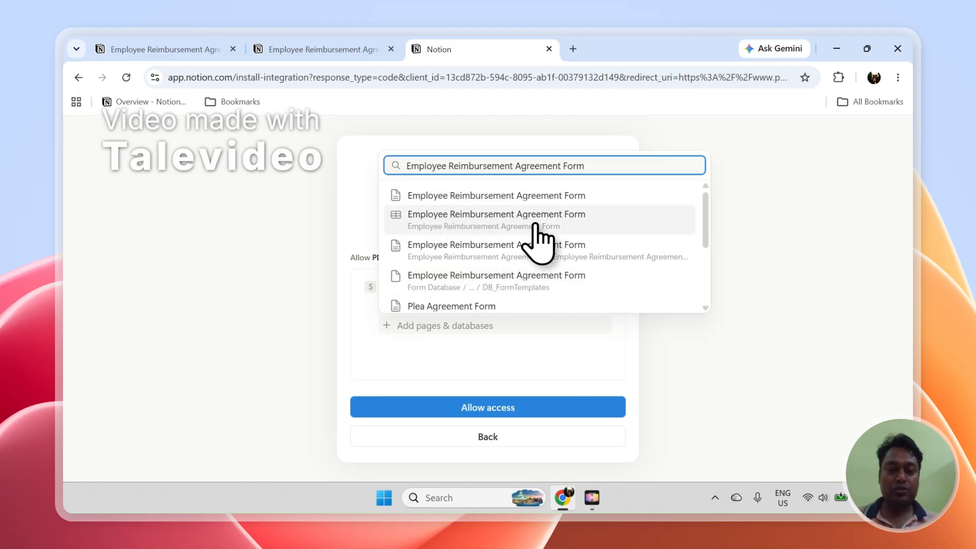
{"action": "left_click", "coordinate": [428, 224]}
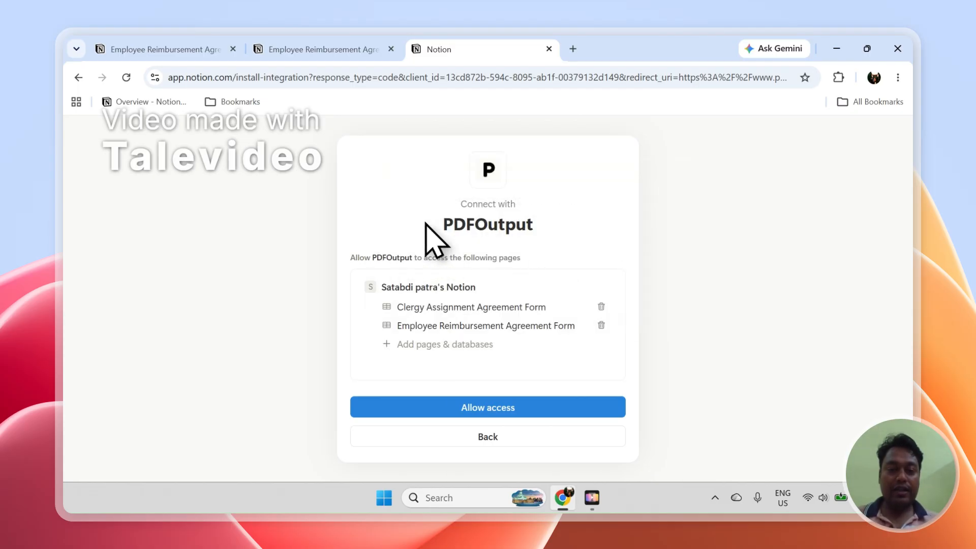
- Remove Clergy Assignment Agreement Form from the accessible pages and grant PDFOutput access to the Notion workspace
{"action": "left_click", "coordinate": [602, 306]}
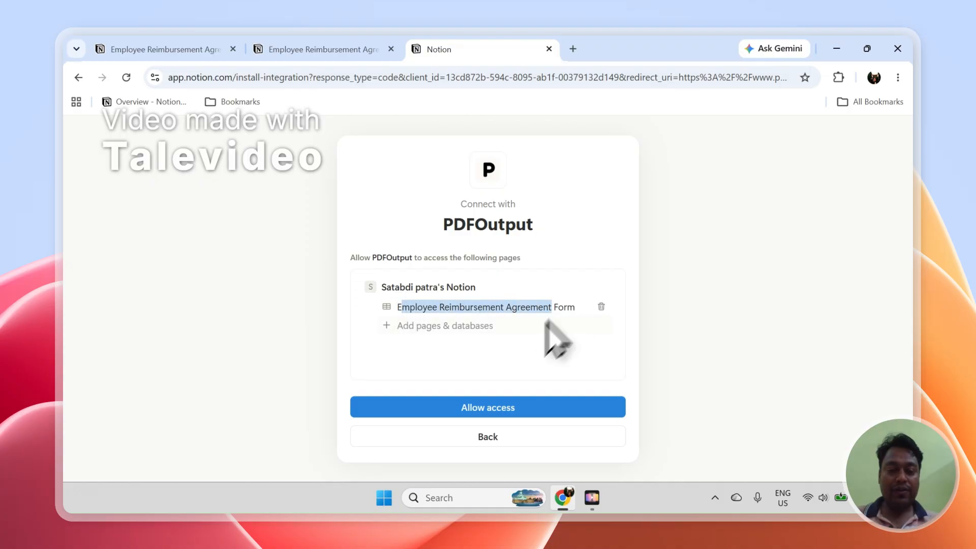
{"action": "left_click", "coordinate": [481, 410]}
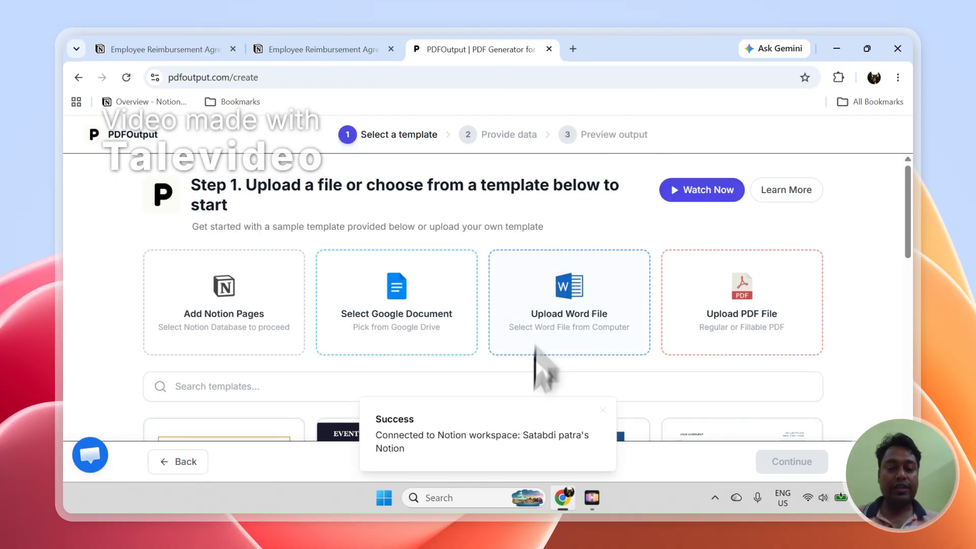
{"action": "left_click", "coordinate": [604, 413]}
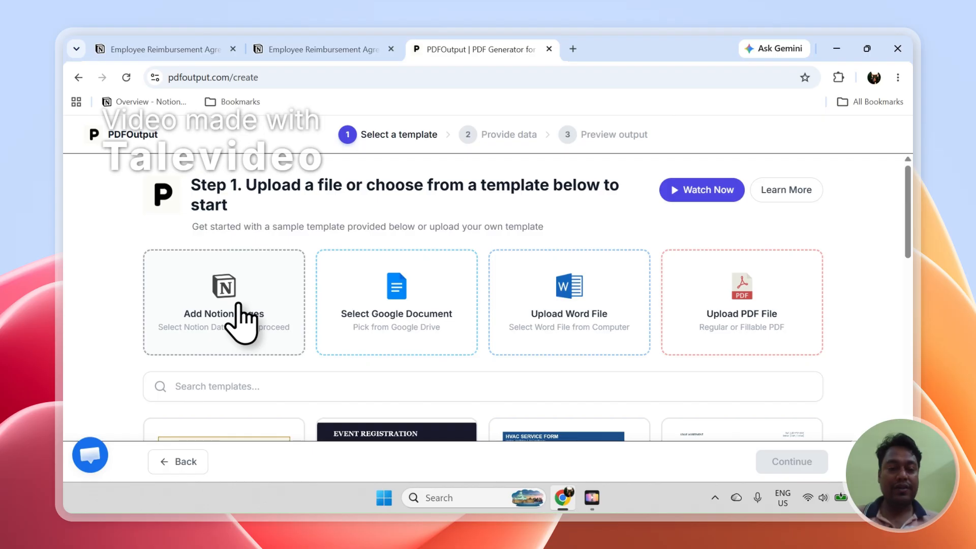
- Create a blank Google document as the template and continue to the data step with the document tabs pane hidden
{"action": "left_click", "coordinate": [412, 310]}
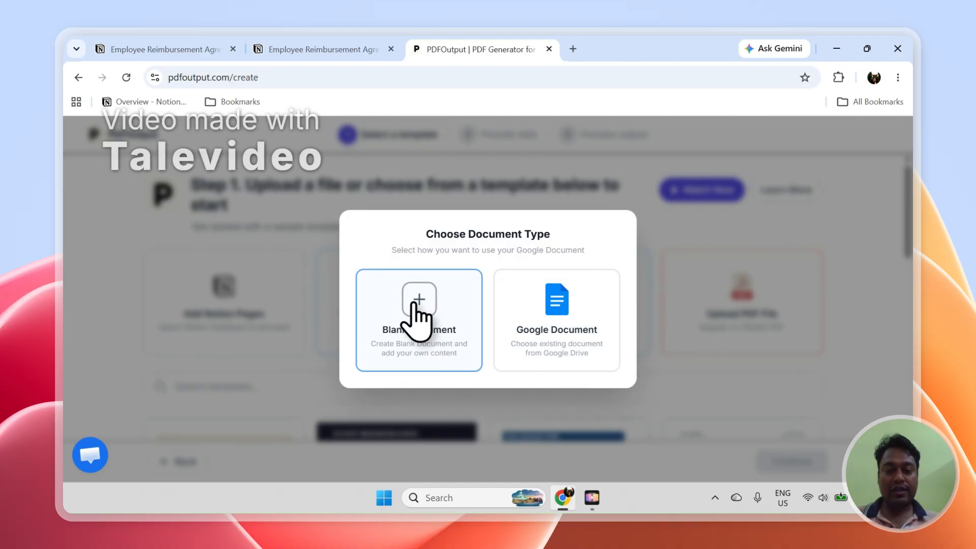
{"action": "left_click", "coordinate": [418, 319]}
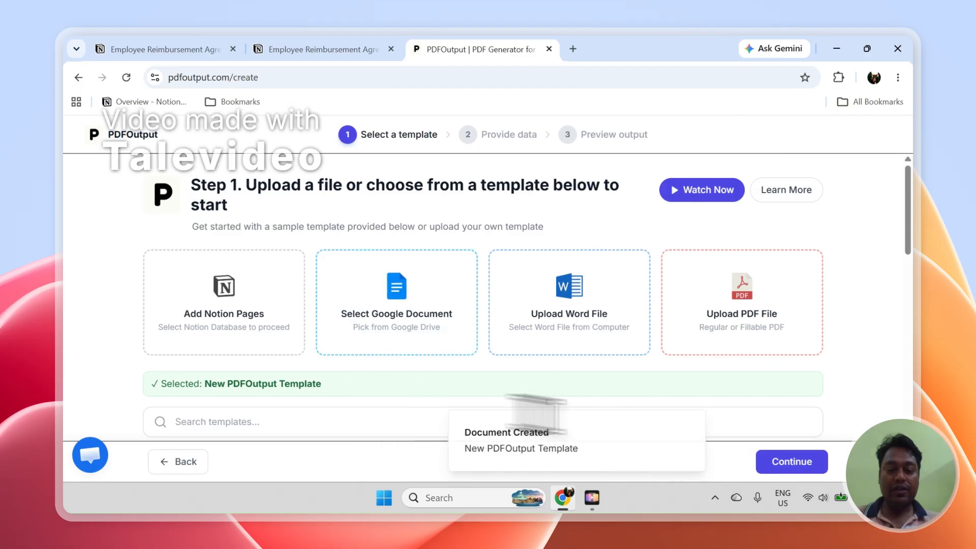
{"action": "left_click", "coordinate": [802, 464]}
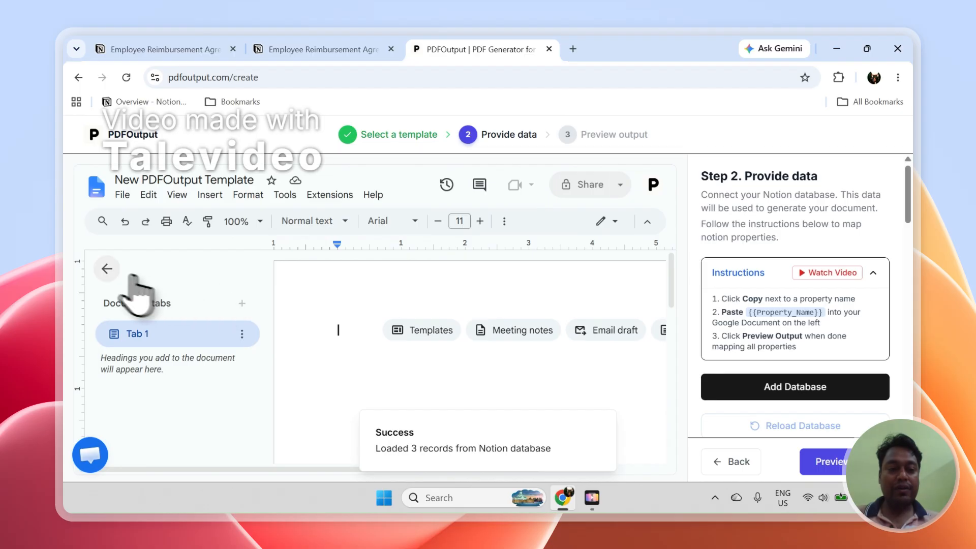
{"action": "left_click", "coordinate": [107, 270]}
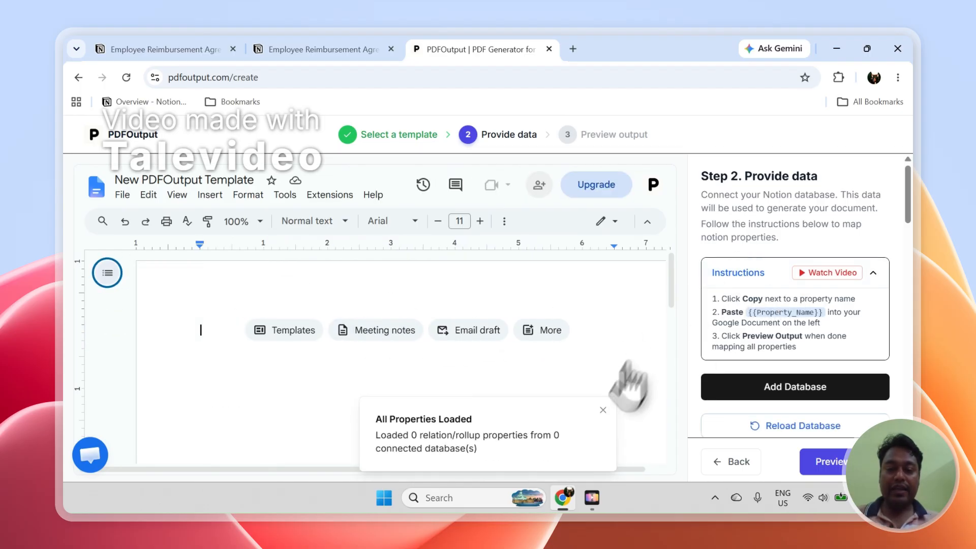
{"action": "left_click", "coordinate": [602, 416]}
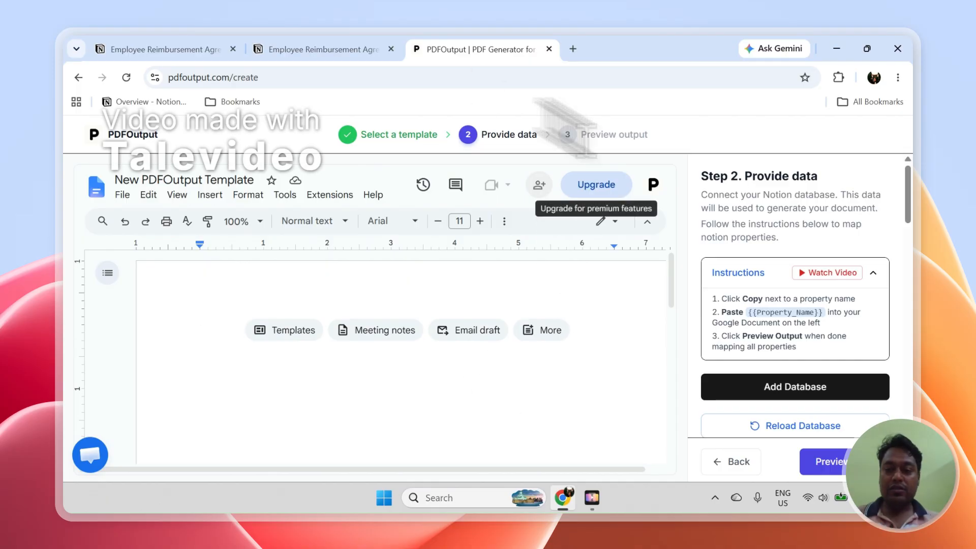
- Add the line "Employee ID - {{Employee ID}}" to the template using the copied Employee ID property placeholder
{"action": "left_click_drag", "start_coordinate": [908, 203], "coordinate": [917, 275]}
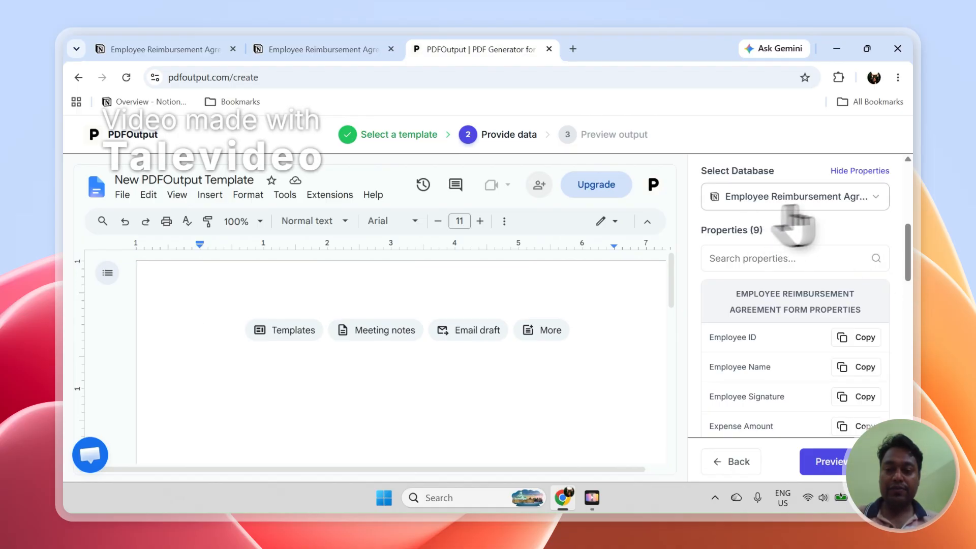
{"action": "left_click_drag", "start_coordinate": [911, 260], "coordinate": [913, 291]}
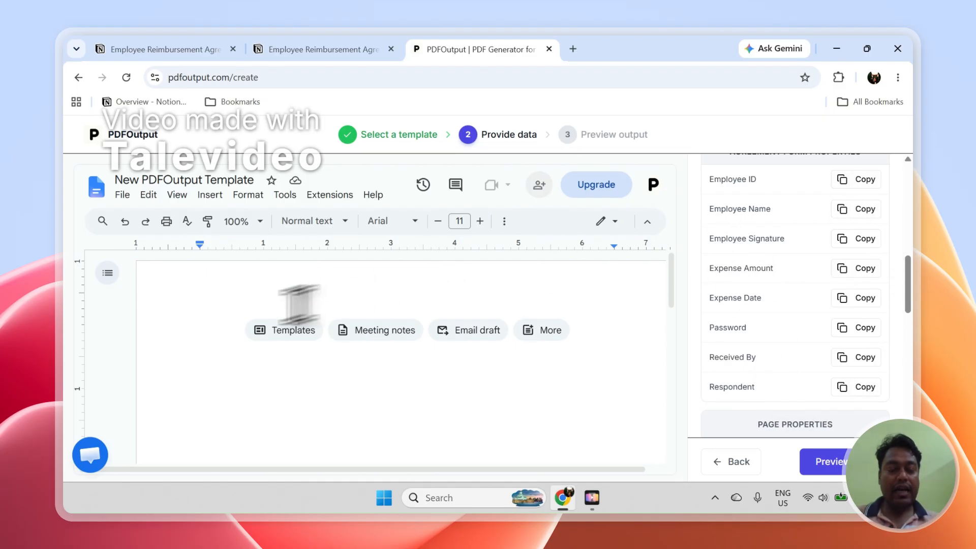
{"action": "type", "text": "Employee ID -"}
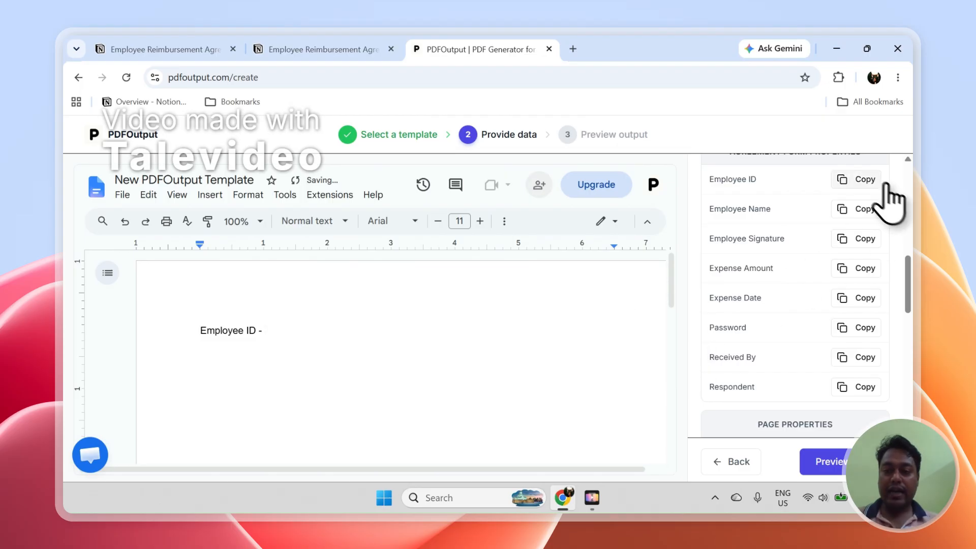
{"action": "scroll", "coordinate": [908, 257], "scroll_direction": "up", "scroll_amount": 6}
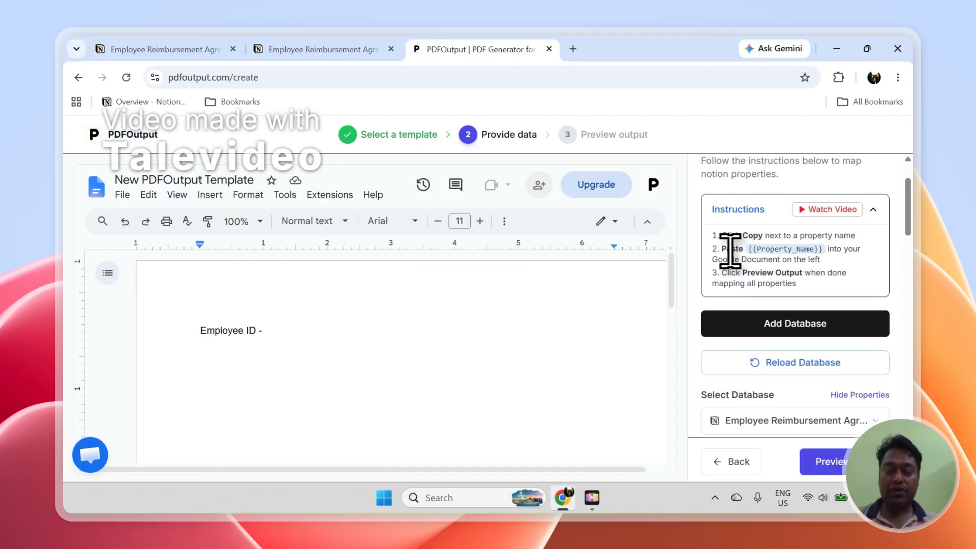
{"action": "left_click_drag", "start_coordinate": [745, 250], "coordinate": [837, 275]}
{"action": "left_click", "coordinate": [413, 326]}
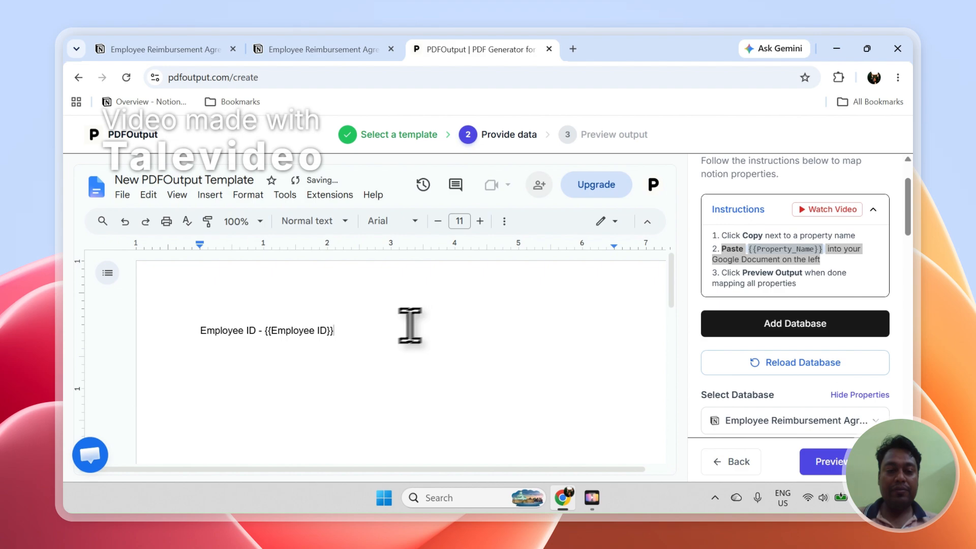
{"action": "left_click_drag", "start_coordinate": [336, 331], "coordinate": [260, 331]}
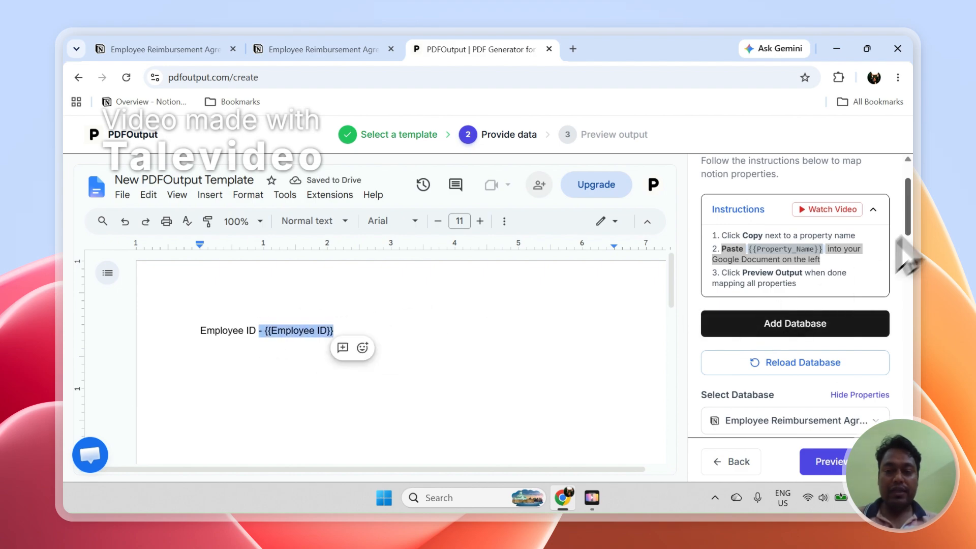
- Add a second line "Employee Name - {{Employee Name}}" to the template using the copied Employee Name property placeholder
{"action": "scroll", "coordinate": [906, 256], "scroll_direction": "down", "scroll_amount": 5}
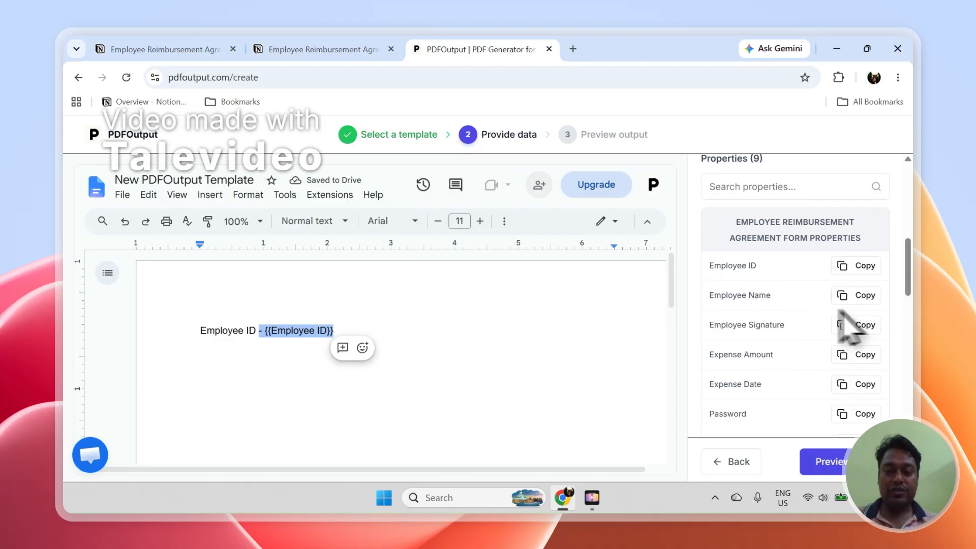
{"action": "left_click", "coordinate": [859, 296]}
{"action": "left_click", "coordinate": [560, 356]}
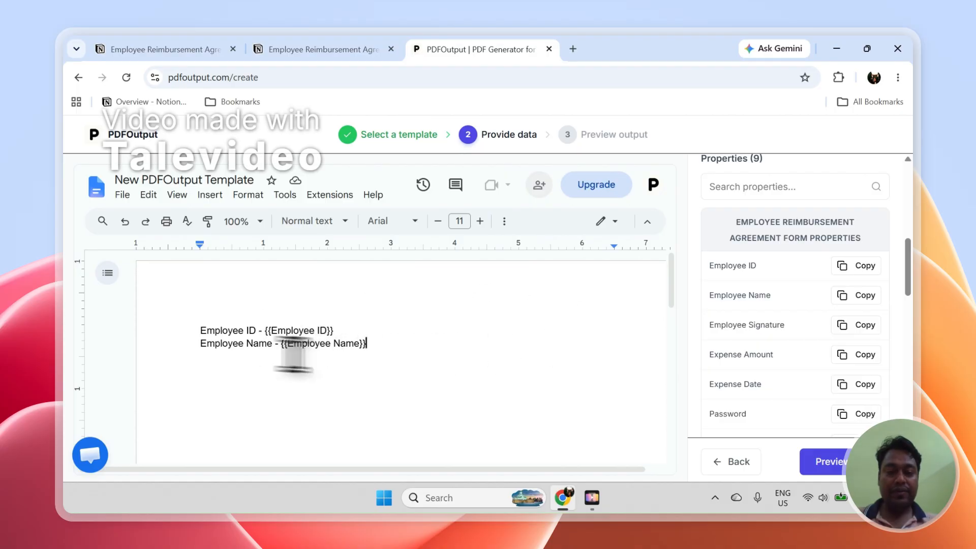
- Review the two mapped template lines, the document's additional formatting tools and the E-Signatures option
{"action": "scroll", "coordinate": [914, 300], "scroll_direction": "down", "scroll_amount": 3}
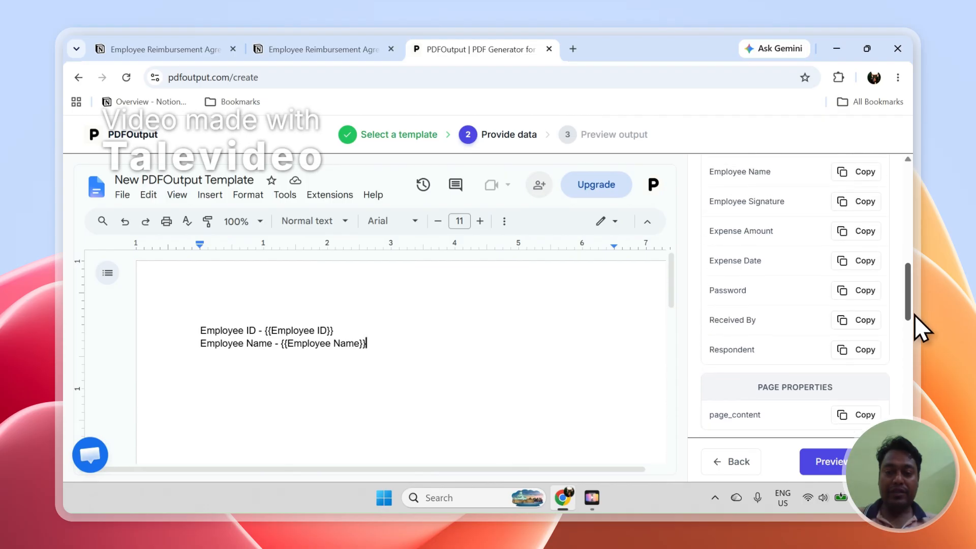
{"action": "left_click_drag", "start_coordinate": [403, 342], "coordinate": [304, 335]}
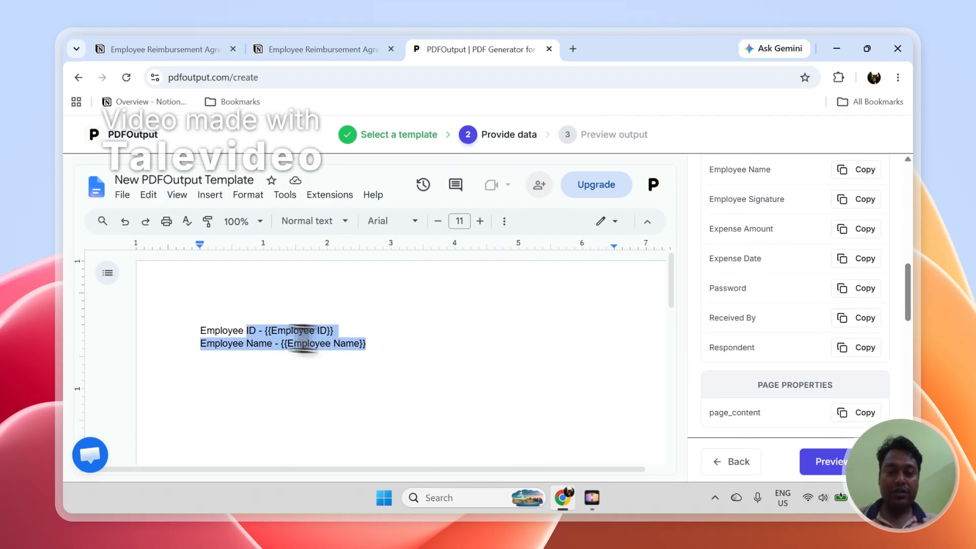
{"action": "left_click", "coordinate": [219, 332]}
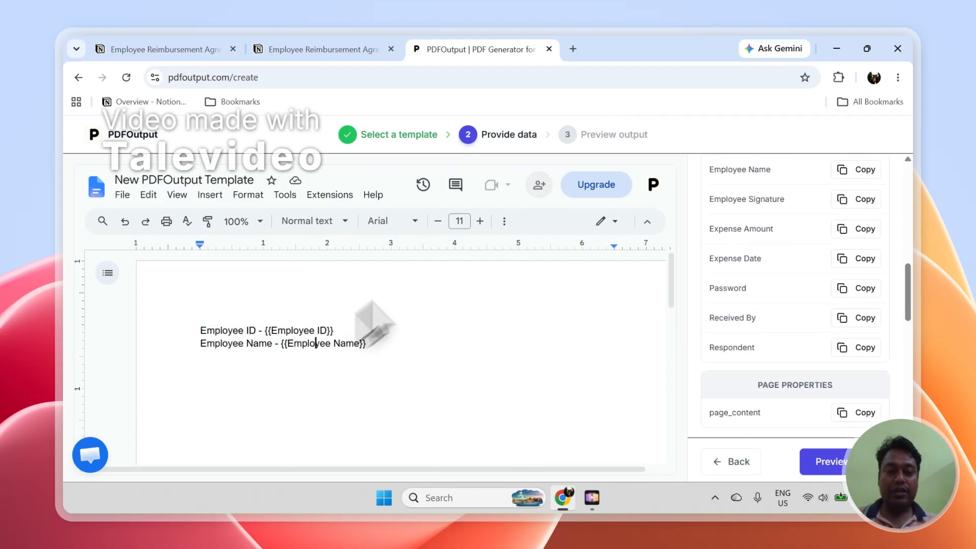
{"action": "left_click", "coordinate": [505, 221]}
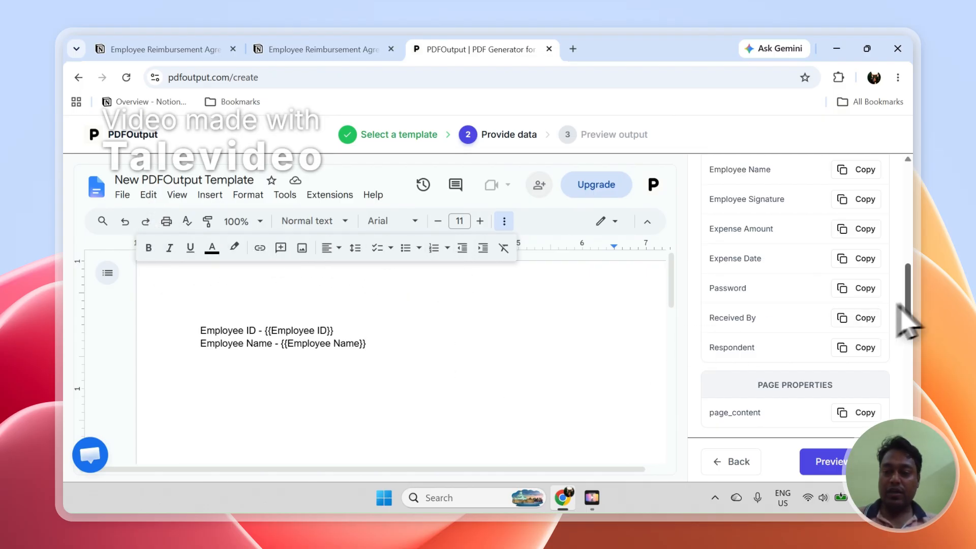
{"action": "scroll", "coordinate": [911, 326], "scroll_direction": "down", "scroll_amount": 5}
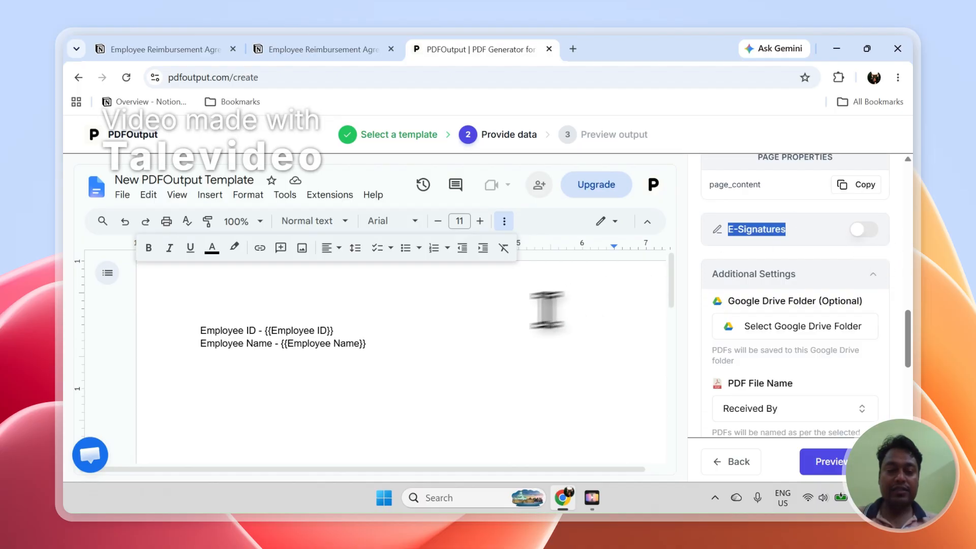
{"action": "left_click", "coordinate": [396, 333]}
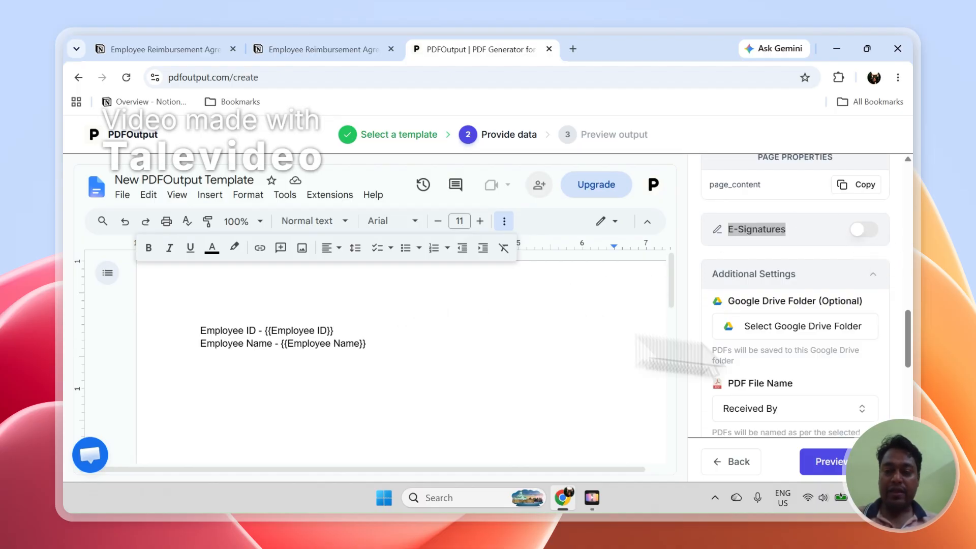
- Check the Employee ID column in the Notion responses and set the PDF file name field to Employee ID
{"action": "scroll", "coordinate": [914, 356], "scroll_direction": "down", "scroll_amount": 3}
{"action": "scroll", "coordinate": [914, 368], "scroll_direction": "up", "scroll_amount": 1}
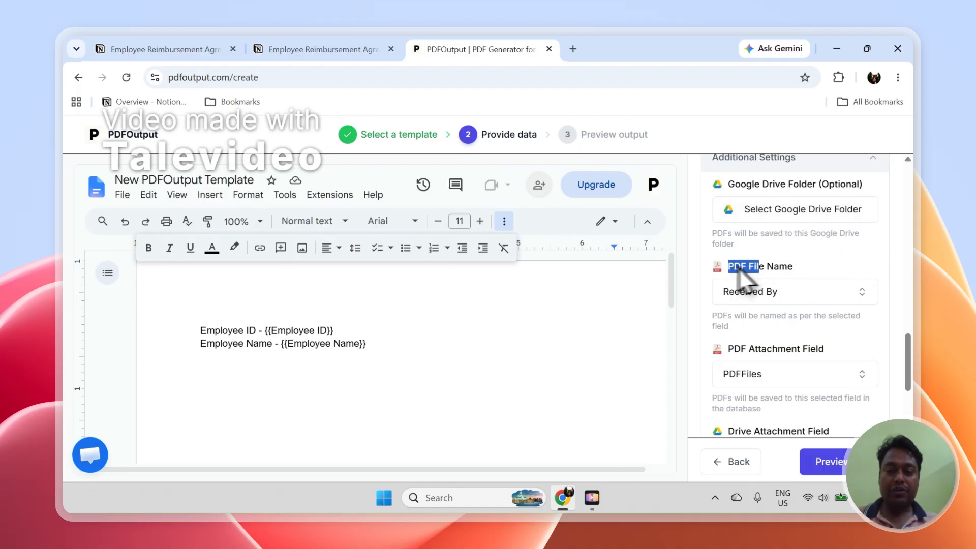
{"action": "left_click", "coordinate": [315, 49]}
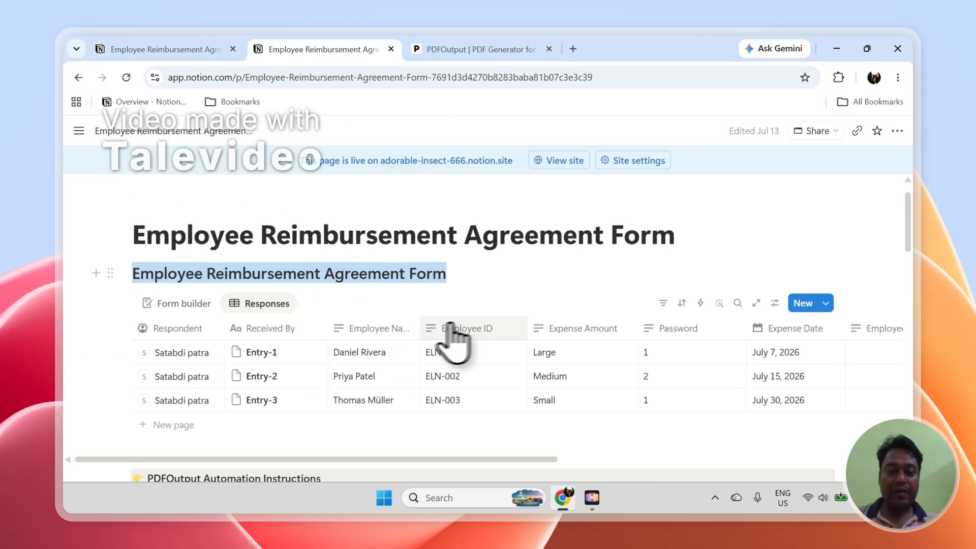
{"action": "left_click", "coordinate": [481, 49]}
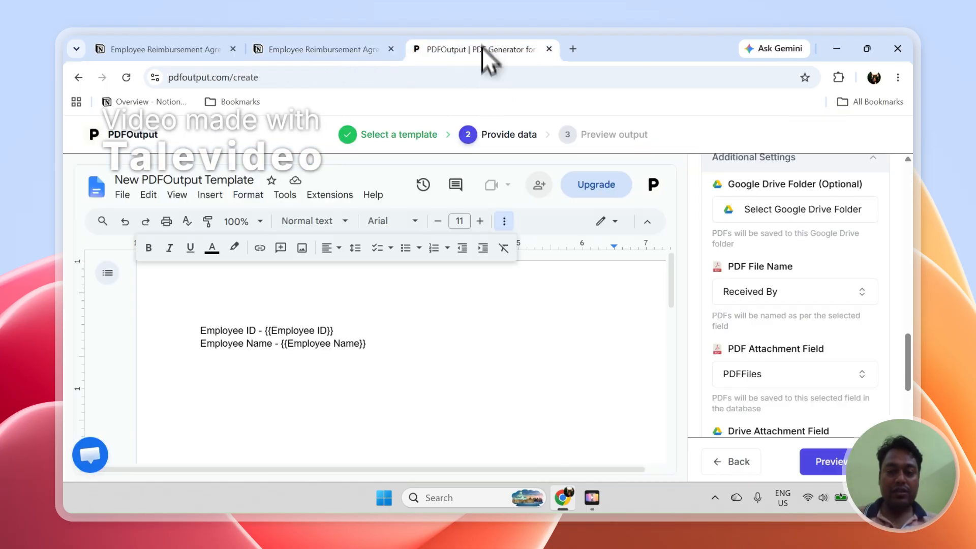
{"action": "left_click", "coordinate": [757, 302]}
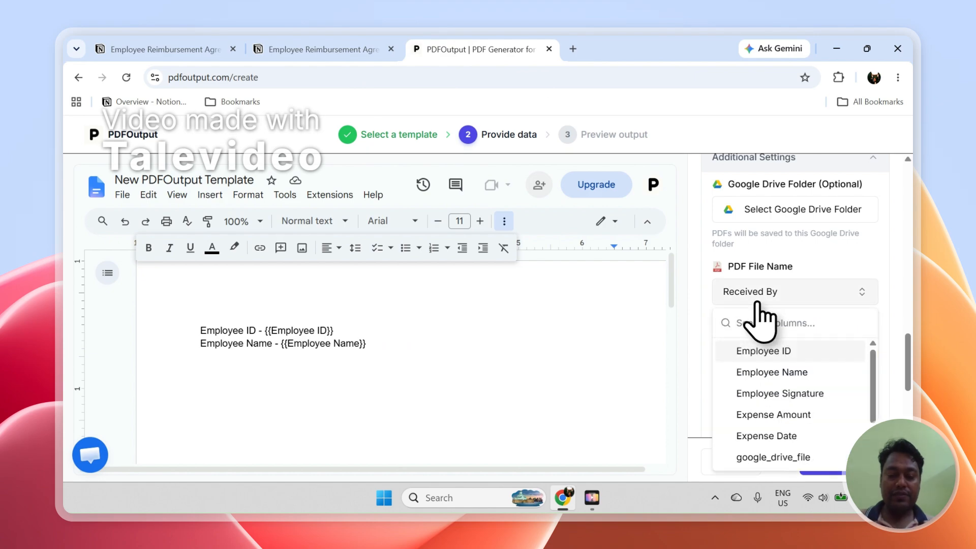
{"action": "type", "text": "Empo"}
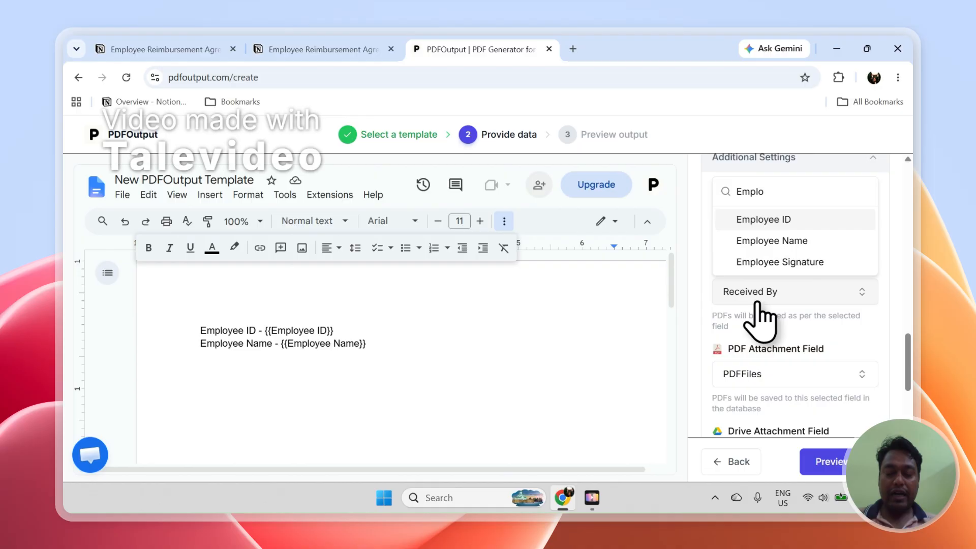
{"action": "left_click", "coordinate": [767, 220]}
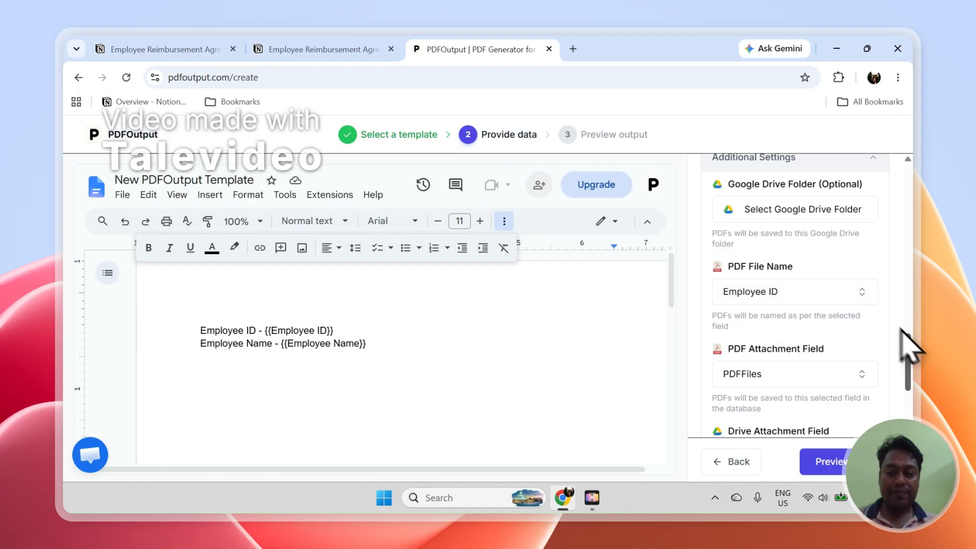
- Review the form's property list and the PDF attachment, Drive attachment and overwrite settings
{"action": "scroll", "coordinate": [915, 363], "scroll_direction": "down", "scroll_amount": 3}
{"action": "scroll", "coordinate": [919, 376], "scroll_direction": "up", "scroll_amount": 4}
{"action": "scroll", "coordinate": [917, 363], "scroll_direction": "up", "scroll_amount": 4}
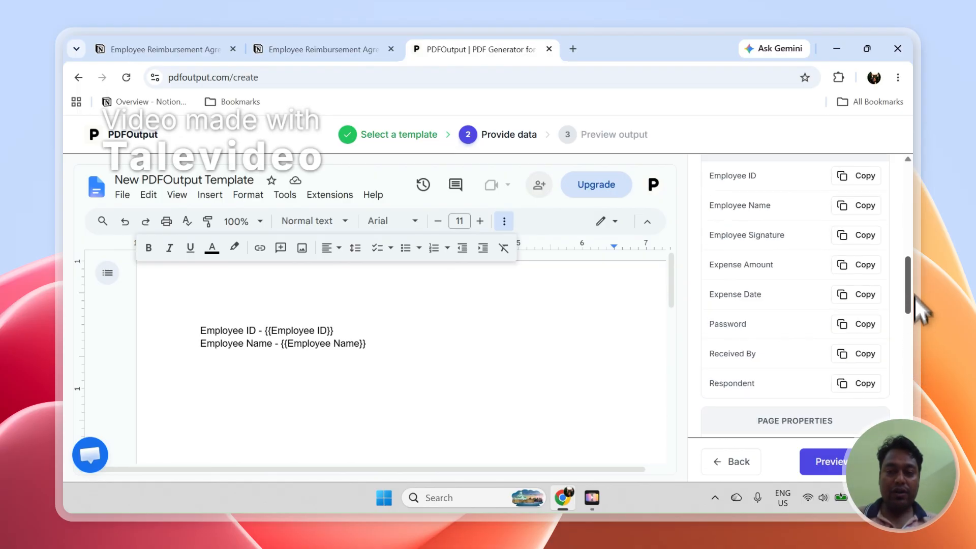
{"action": "scroll", "coordinate": [917, 254], "scroll_direction": "down", "scroll_amount": 6}
{"action": "scroll", "coordinate": [919, 366], "scroll_direction": "down", "scroll_amount": 2}
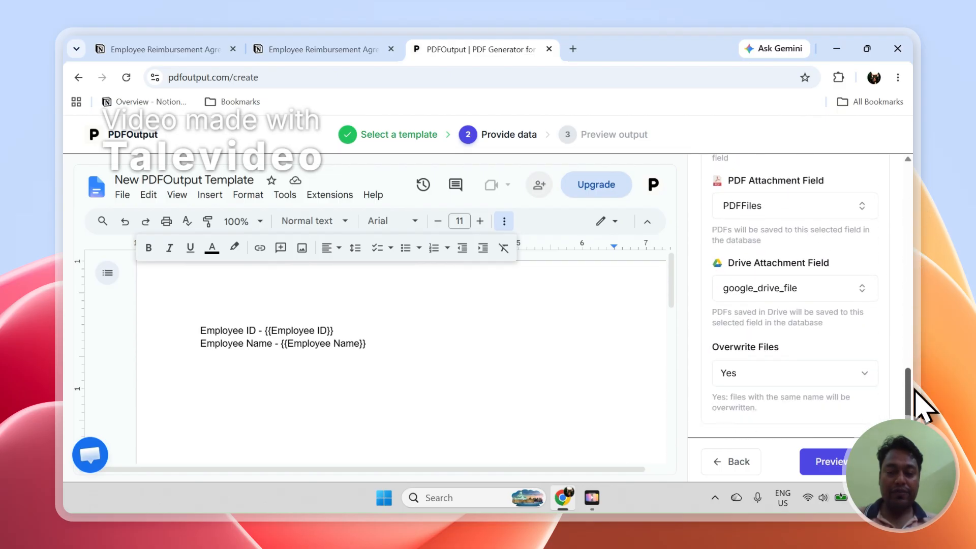
- Preview the output for the sample record and check its GeneratePDF and PDFFiles columns in the Notion responses
{"action": "left_click", "coordinate": [839, 473]}
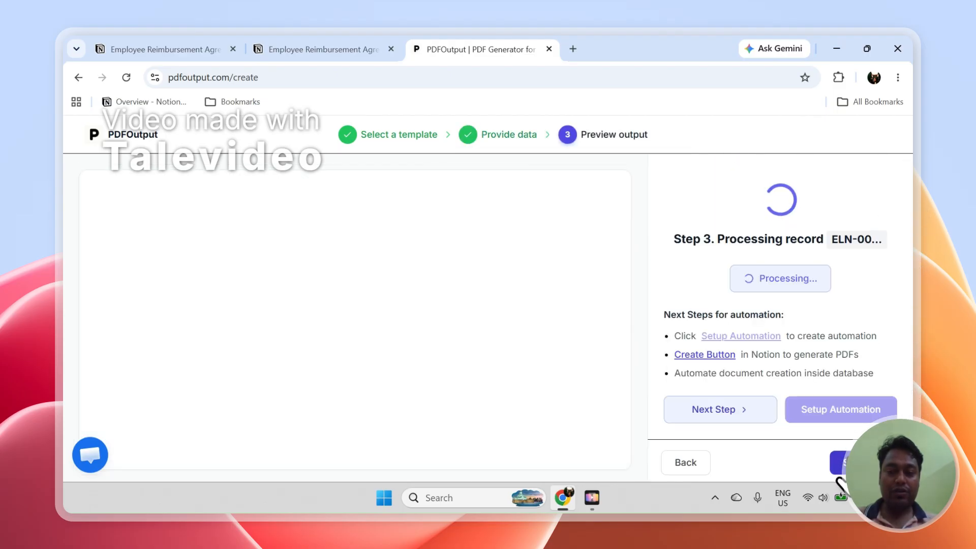
{"action": "left_click", "coordinate": [366, 49]}
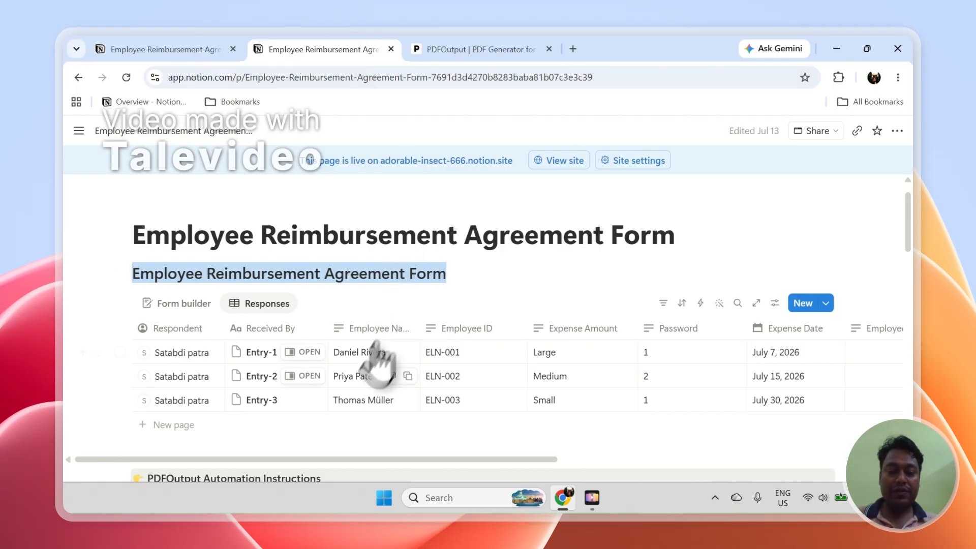
{"action": "left_click_drag", "start_coordinate": [337, 459], "coordinate": [618, 501]}
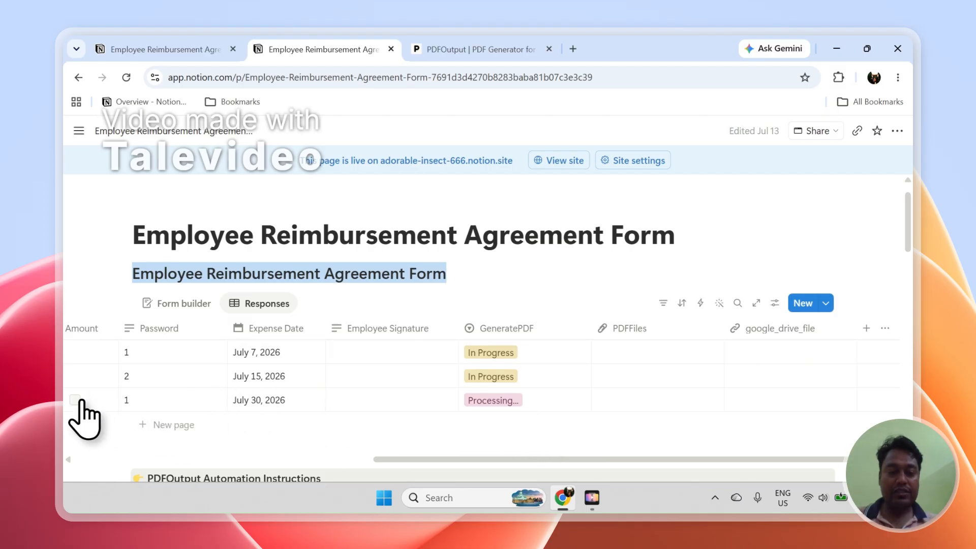
{"action": "left_click", "coordinate": [74, 400]}
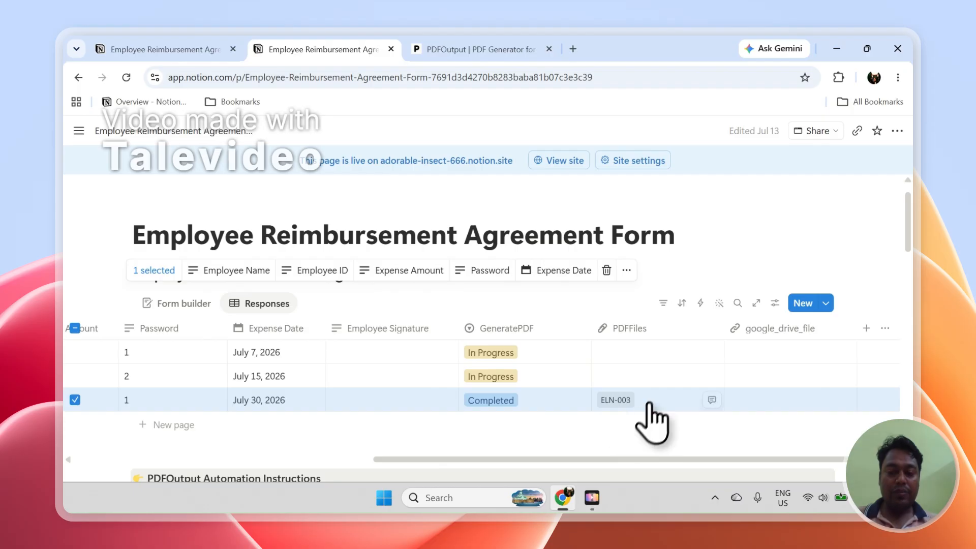
- Open the generated ELN-003 file, check its Employee ID and Employee Name lines, and compare them with the PDFOutput preview
{"action": "left_click", "coordinate": [629, 401]}
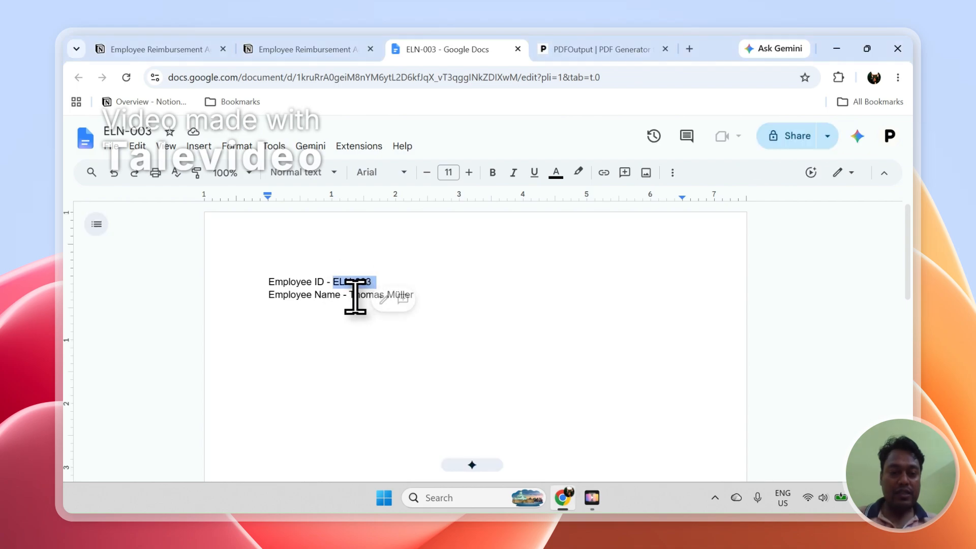
{"action": "left_click_drag", "start_coordinate": [383, 300], "coordinate": [420, 304]}
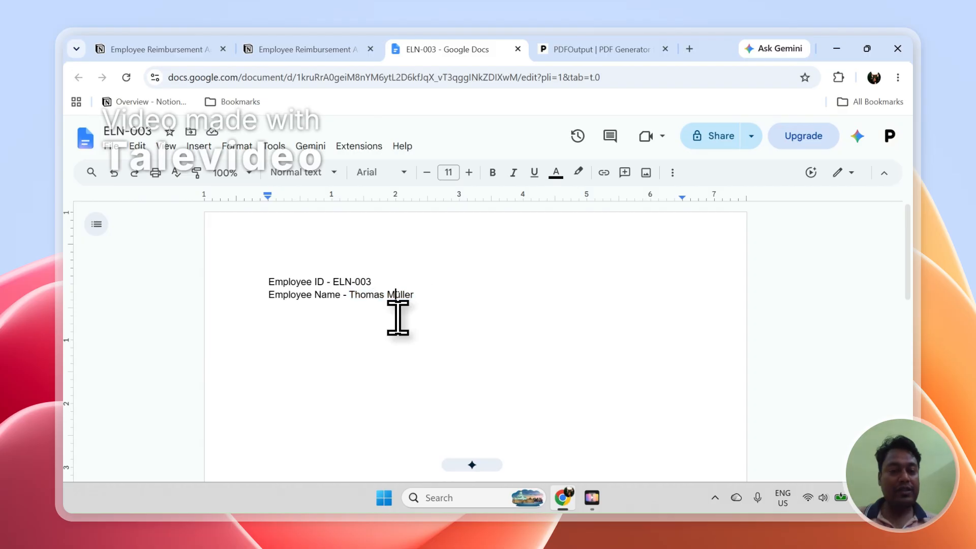
{"action": "left_click", "coordinate": [327, 48]}
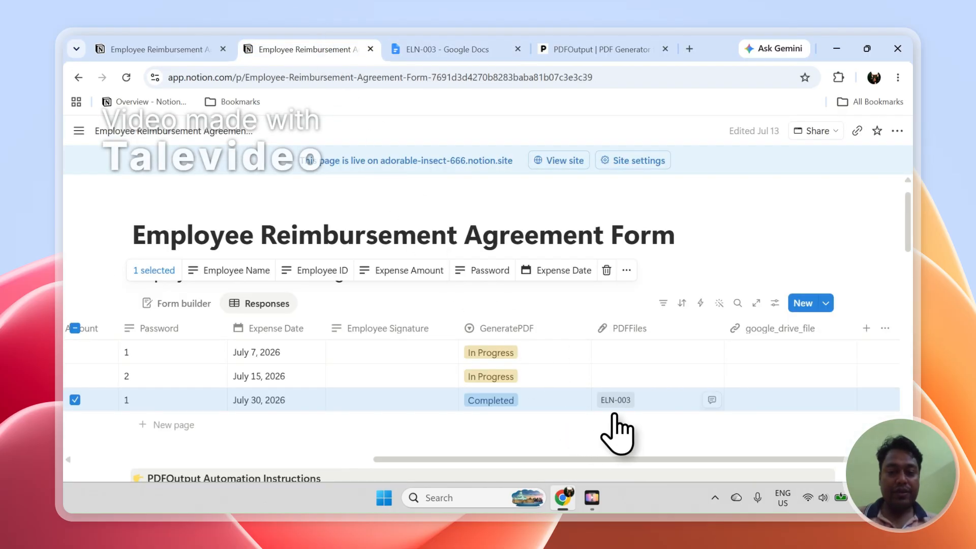
{"action": "left_click", "coordinate": [74, 400]}
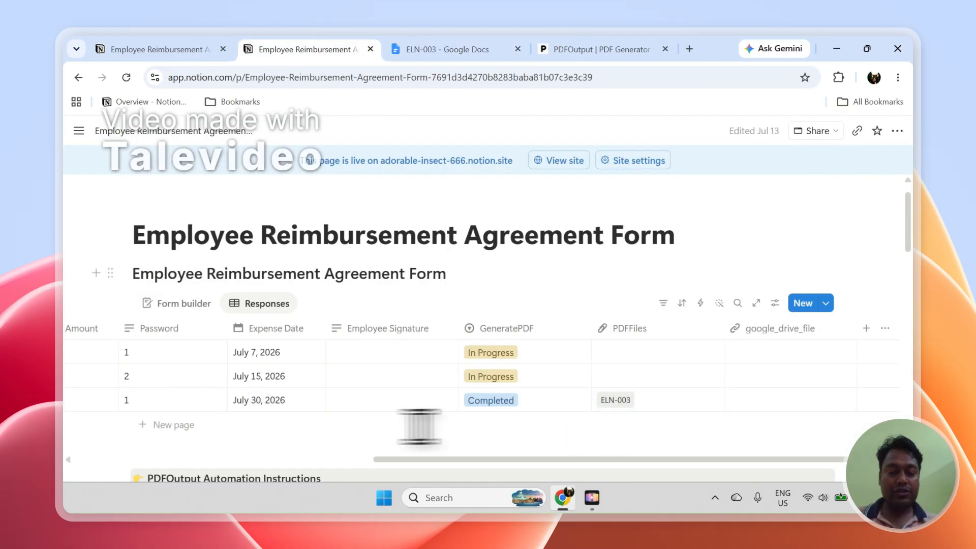
{"action": "left_click", "coordinate": [577, 51]}
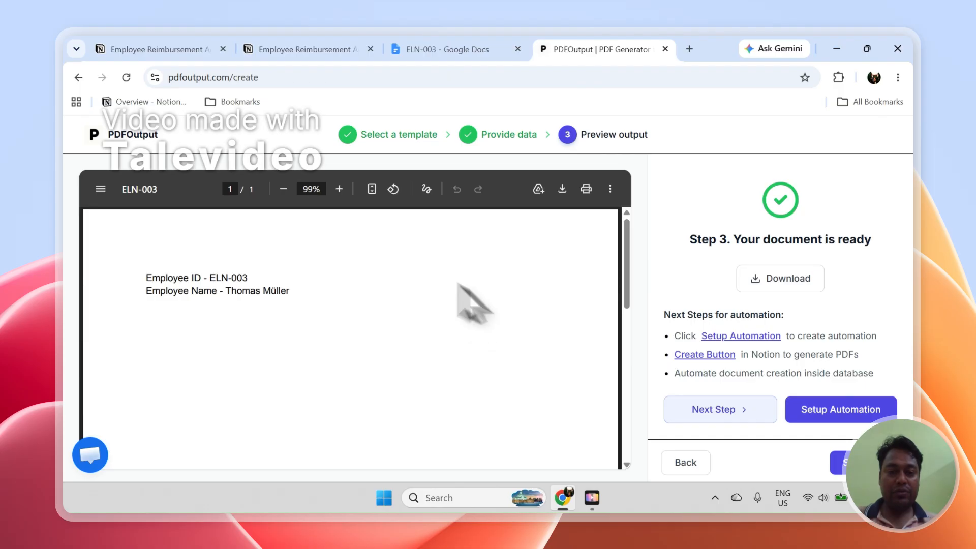
- Set up the automation from the output preview, dismiss the guide to Notion buttons, and return to the automations dashboard
{"action": "left_click", "coordinate": [815, 410]}
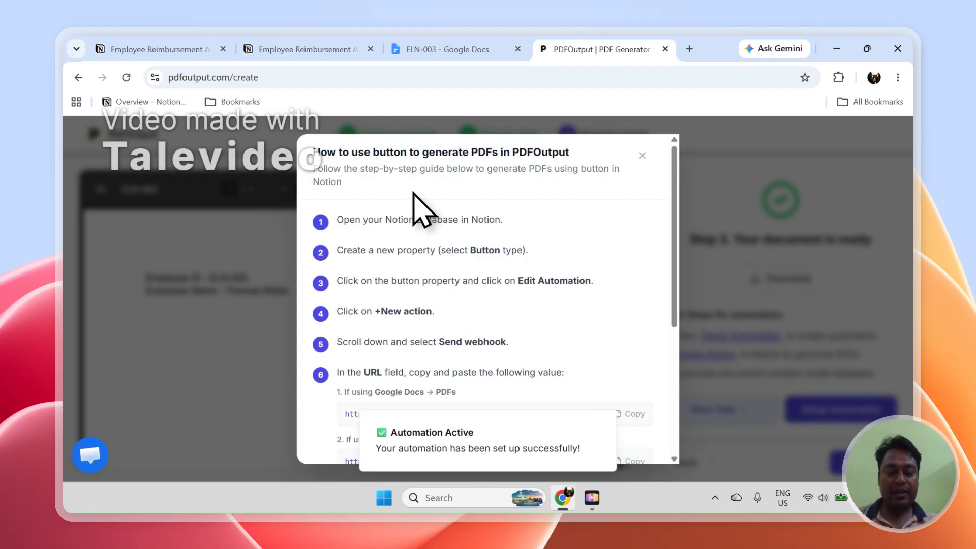
{"action": "left_click_drag", "start_coordinate": [674, 248], "coordinate": [654, 219]}
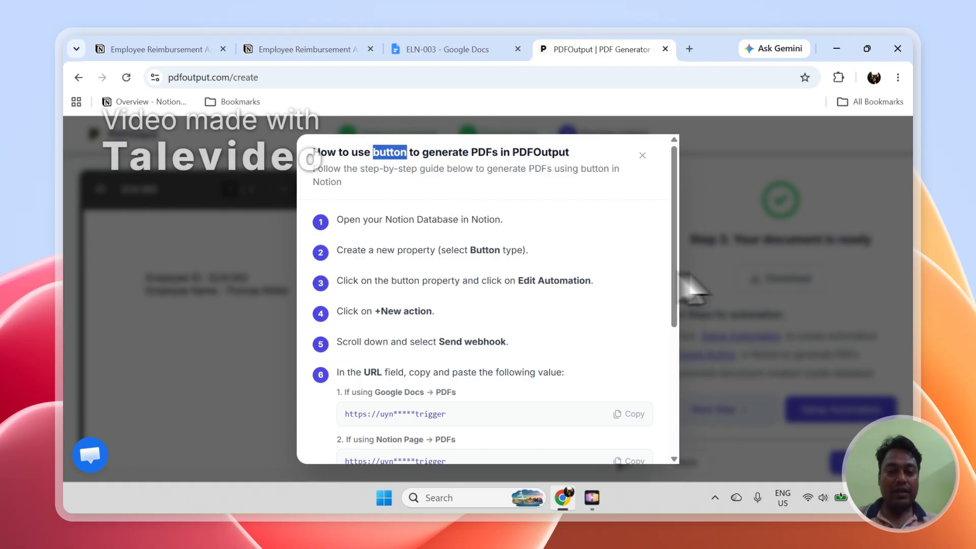
{"action": "left_click_drag", "start_coordinate": [673, 285], "coordinate": [684, 236]}
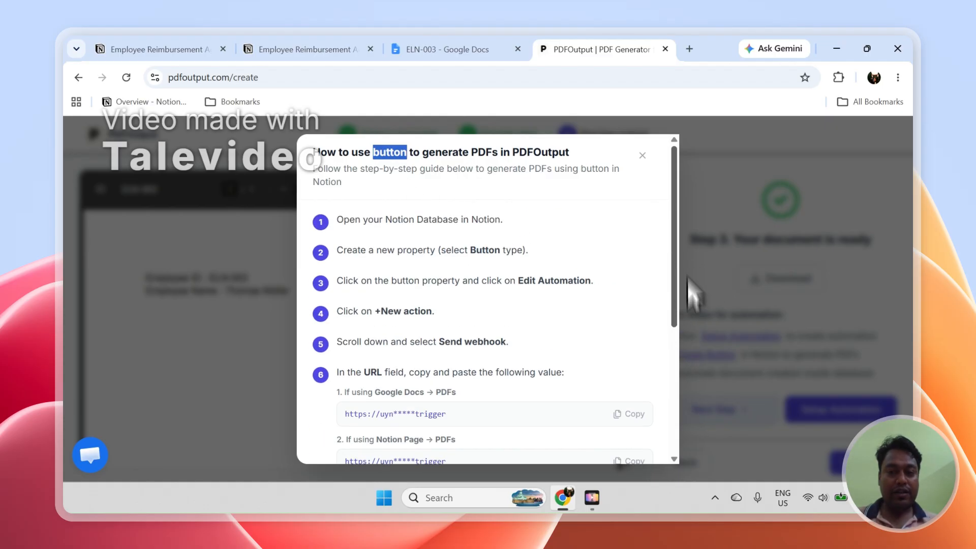
{"action": "left_click", "coordinate": [642, 155]}
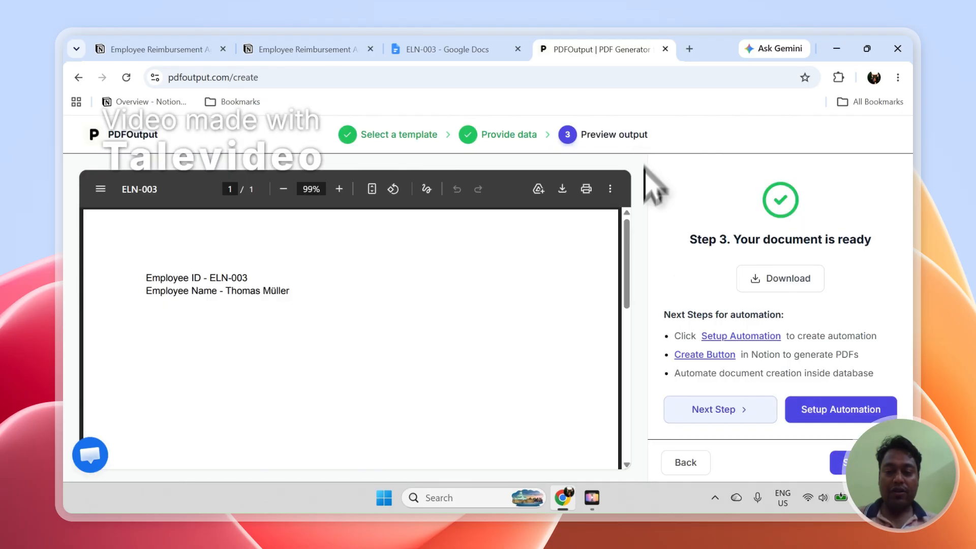
{"action": "left_click", "coordinate": [841, 464]}
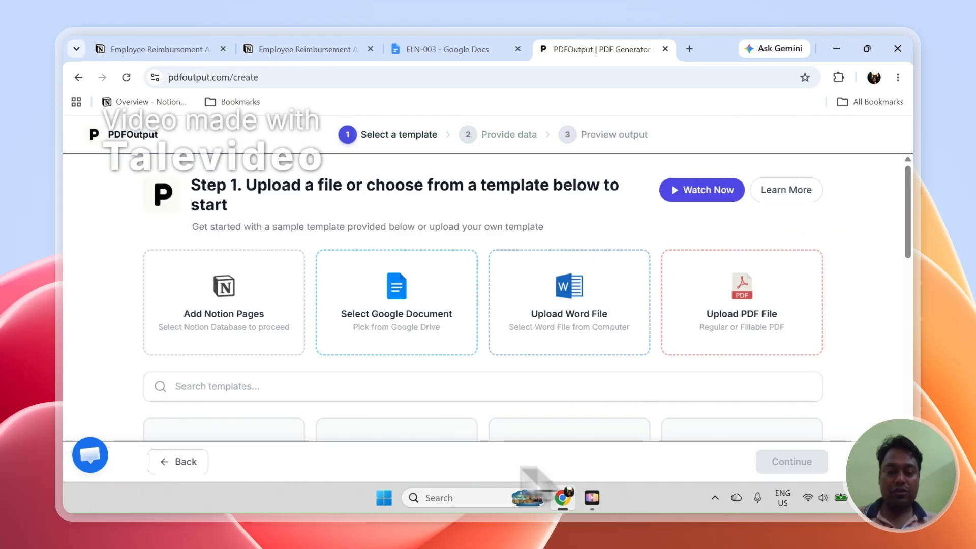
{"action": "left_click", "coordinate": [199, 455]}
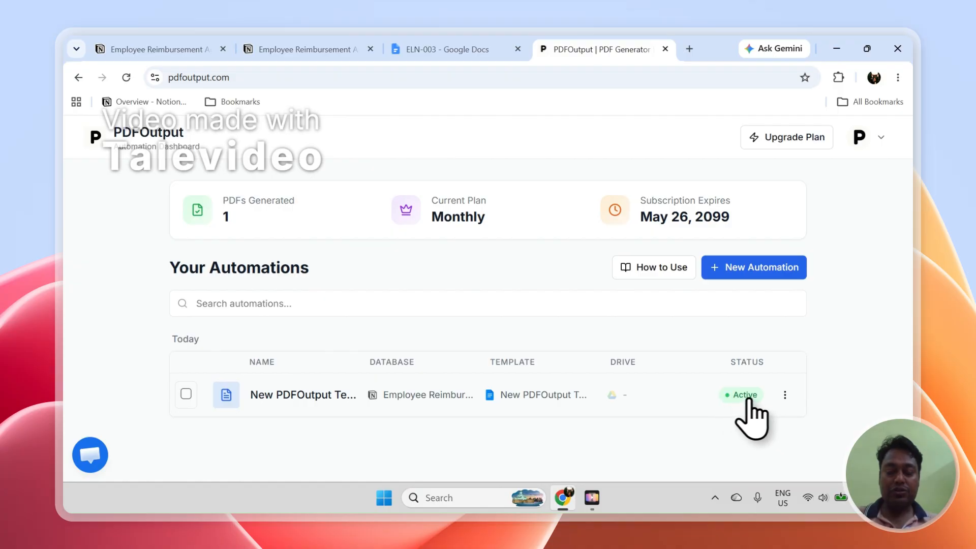
- Set GeneratePDF to Ready to Generate for the July 7 and July 15 responses in the Notion database
{"action": "left_click", "coordinate": [322, 48]}
{"action": "left_click", "coordinate": [633, 358]}
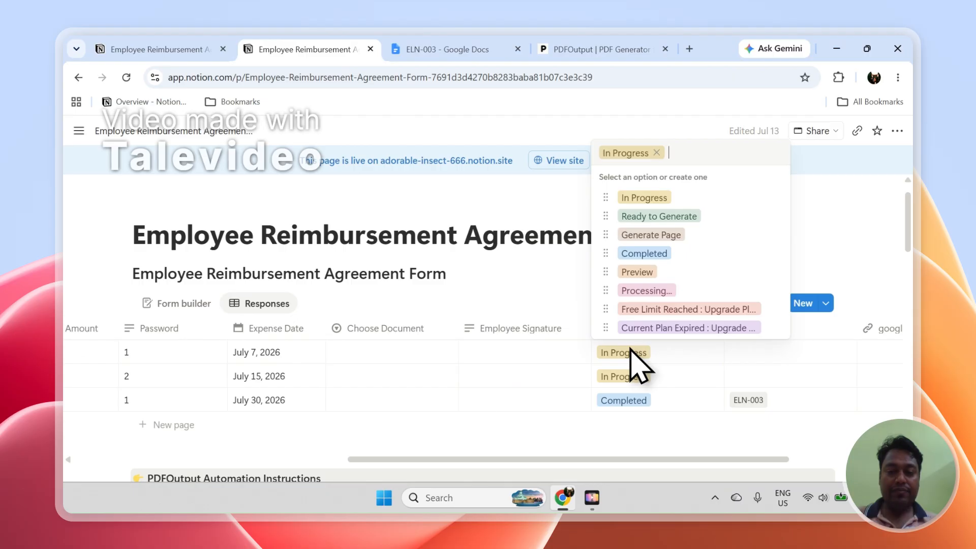
{"action": "left_click", "coordinate": [653, 219]}
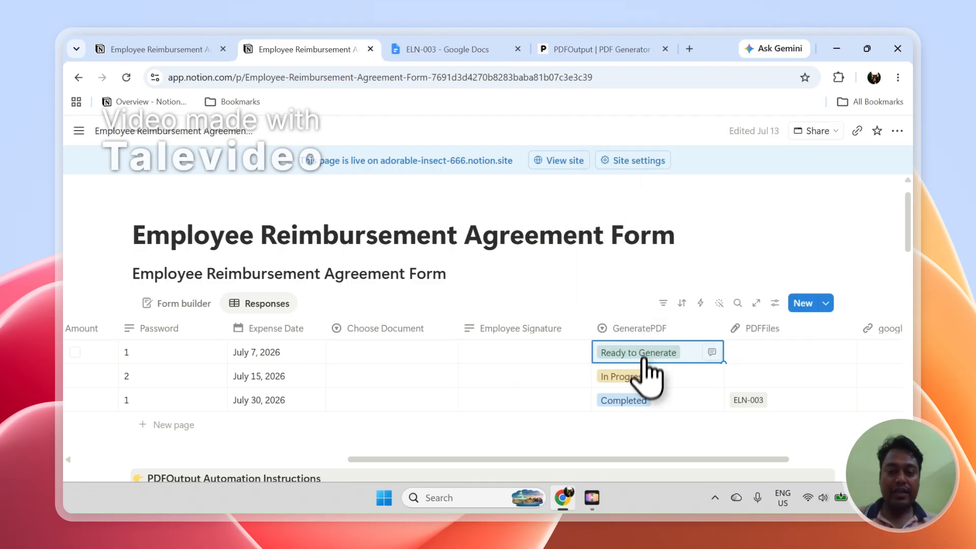
{"action": "left_click", "coordinate": [645, 378]}
{"action": "left_click", "coordinate": [643, 241]}
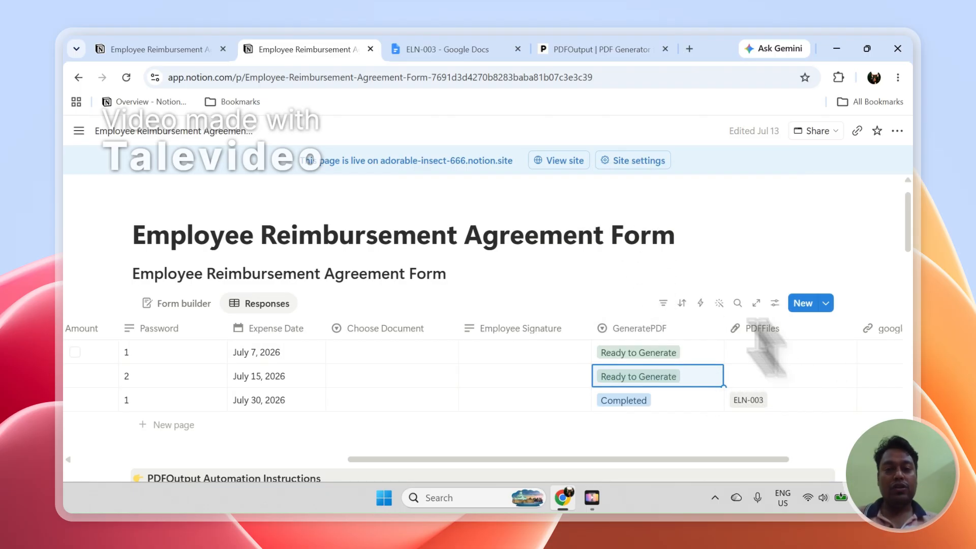
- Review the PDFOutput automations dashboard, the response statuses in Notion and the public reimbursement form
{"action": "left_click", "coordinate": [564, 49]}
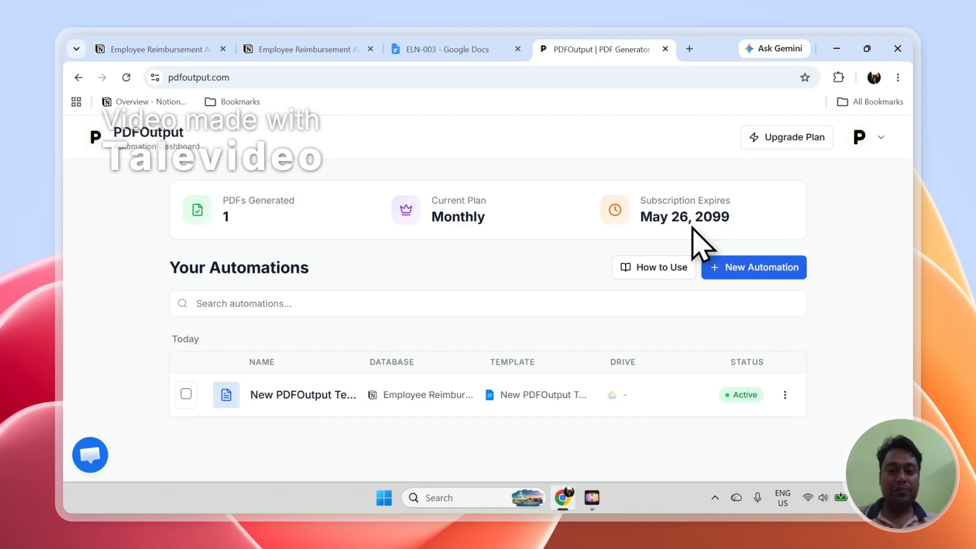
{"action": "left_click", "coordinate": [310, 48]}
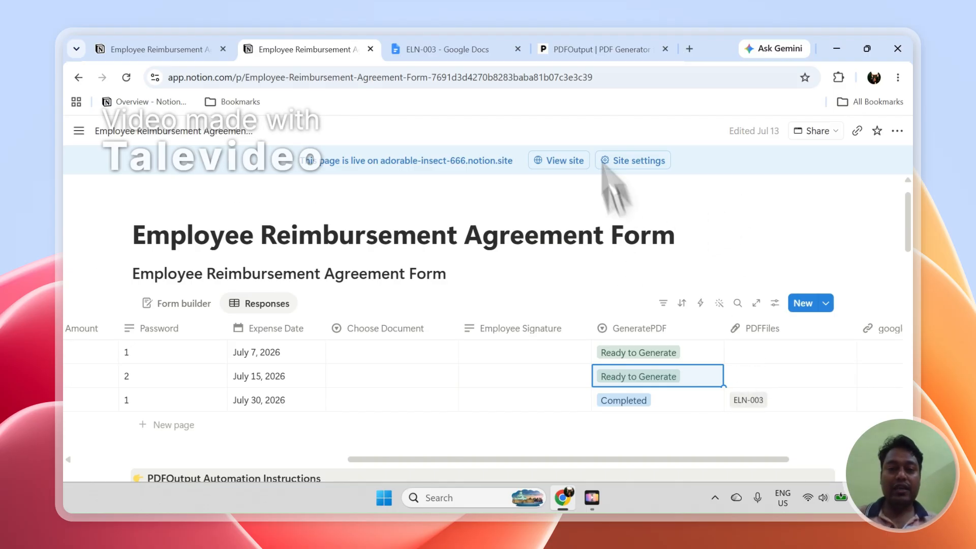
{"action": "left_click", "coordinate": [577, 49]}
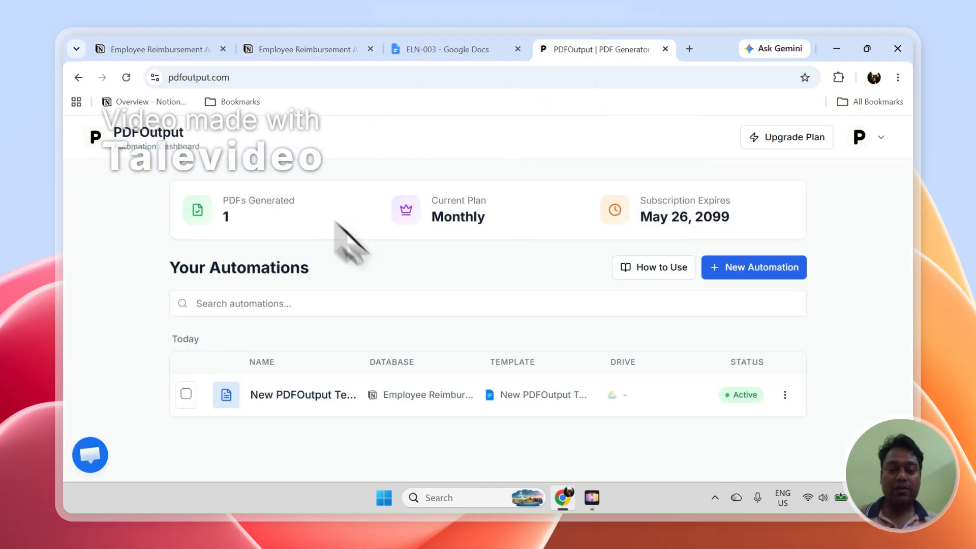
{"action": "left_click", "coordinate": [330, 50]}
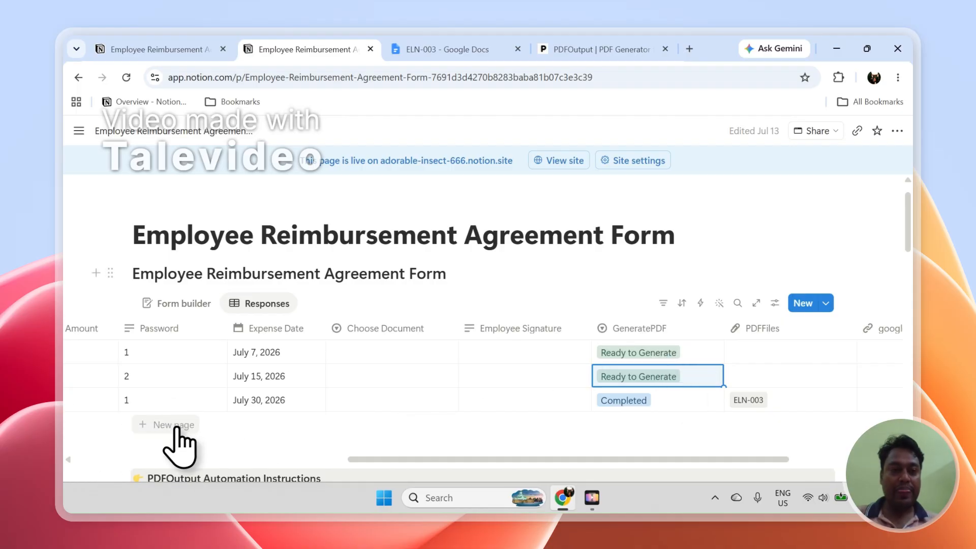
{"action": "left_click", "coordinate": [185, 49]}
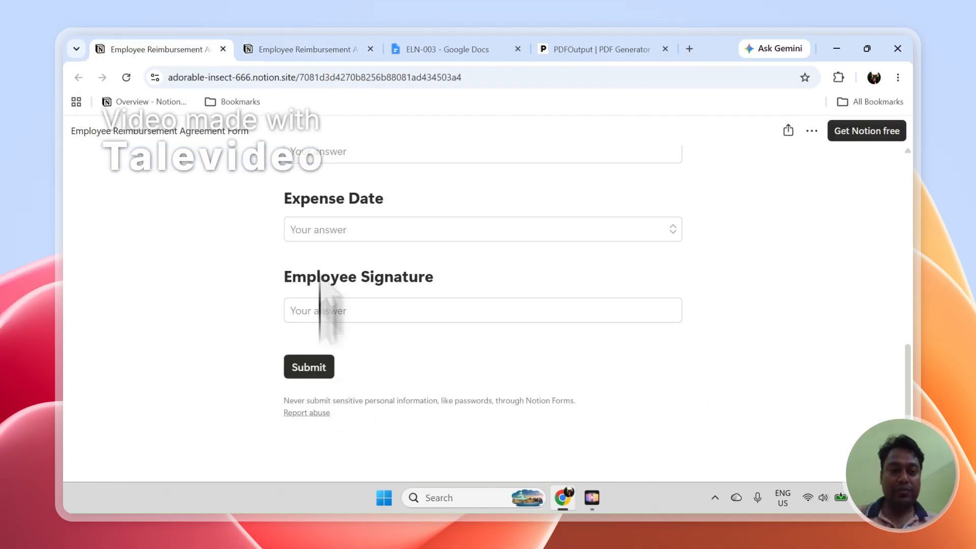
{"action": "left_click", "coordinate": [306, 49]}
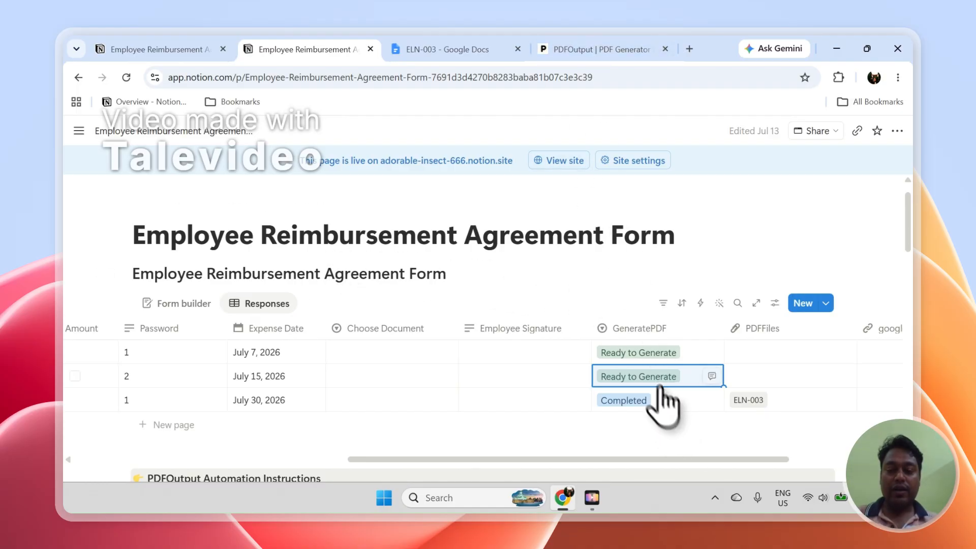
- View the PDFOutput account options and browse the site's Google Doc Templates collection
{"action": "left_click", "coordinate": [568, 44]}
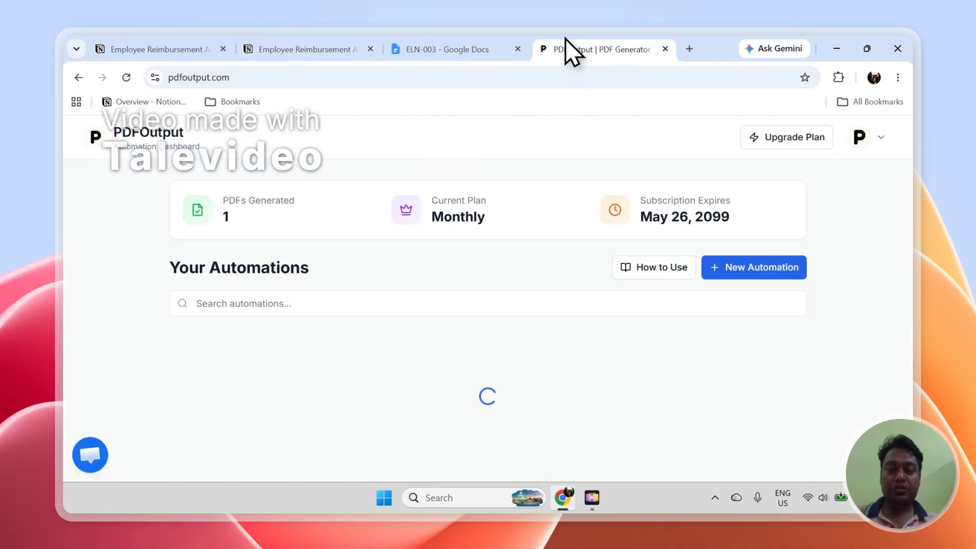
{"action": "left_click", "coordinate": [870, 141]}
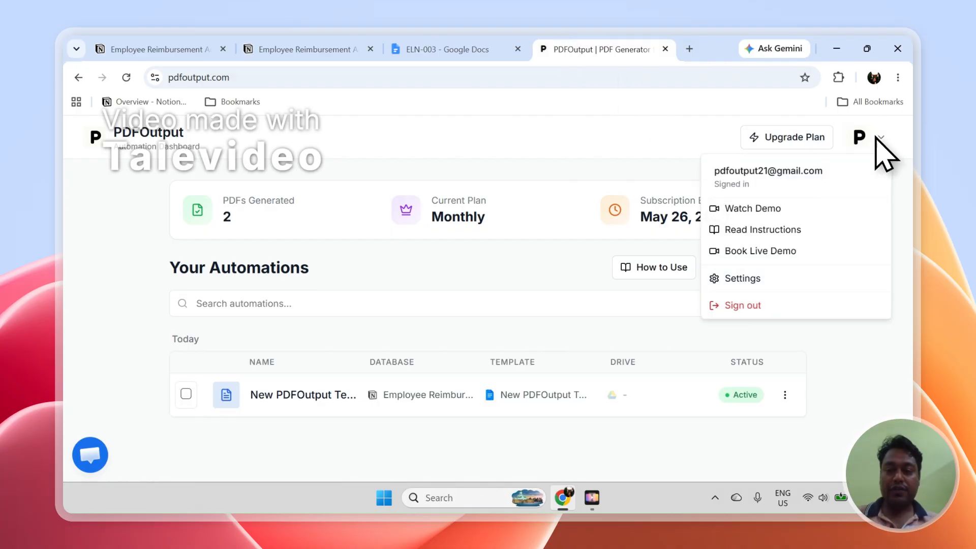
{"action": "left_click", "coordinate": [805, 303]}
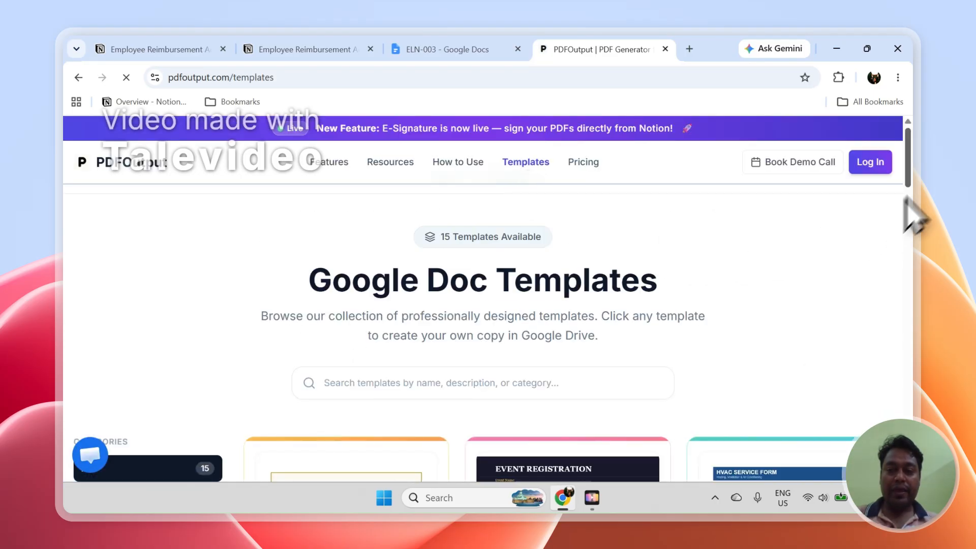
{"action": "scroll", "coordinate": [909, 204], "scroll_direction": "down", "scroll_amount": 6}
{"action": "left_click_drag", "start_coordinate": [914, 267], "coordinate": [911, 163]}
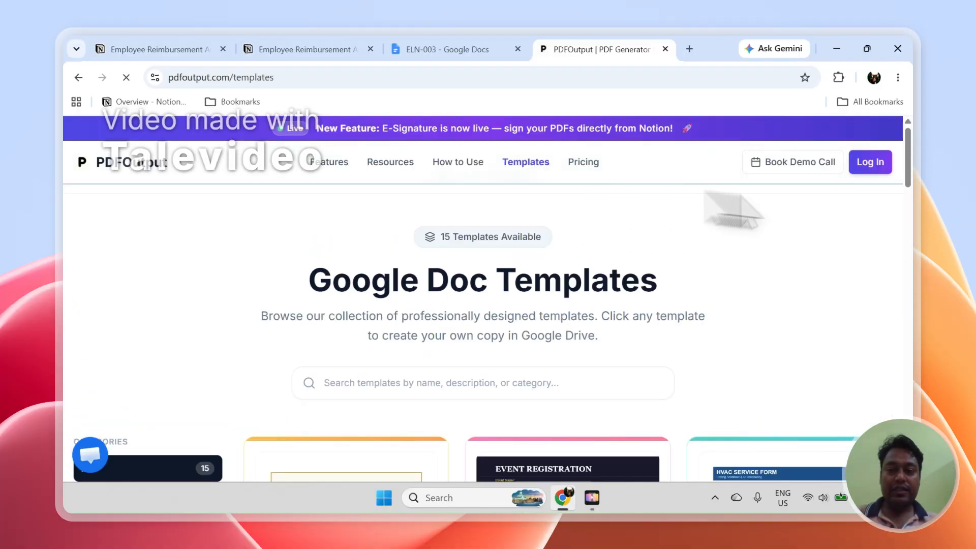
- View the PDFOutput support chat and the Send Message form on the Contact page
{"action": "left_click", "coordinate": [91, 456]}
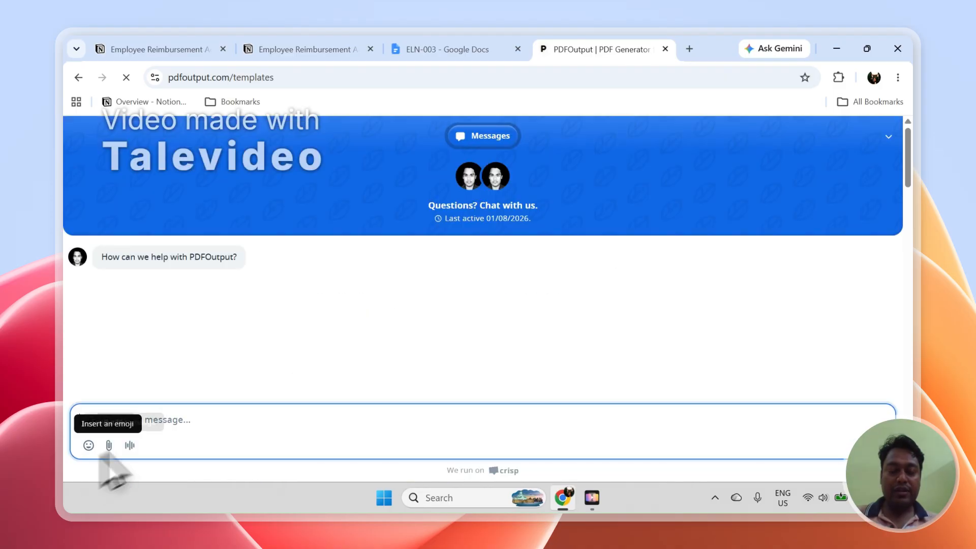
{"action": "left_click", "coordinate": [888, 136]}
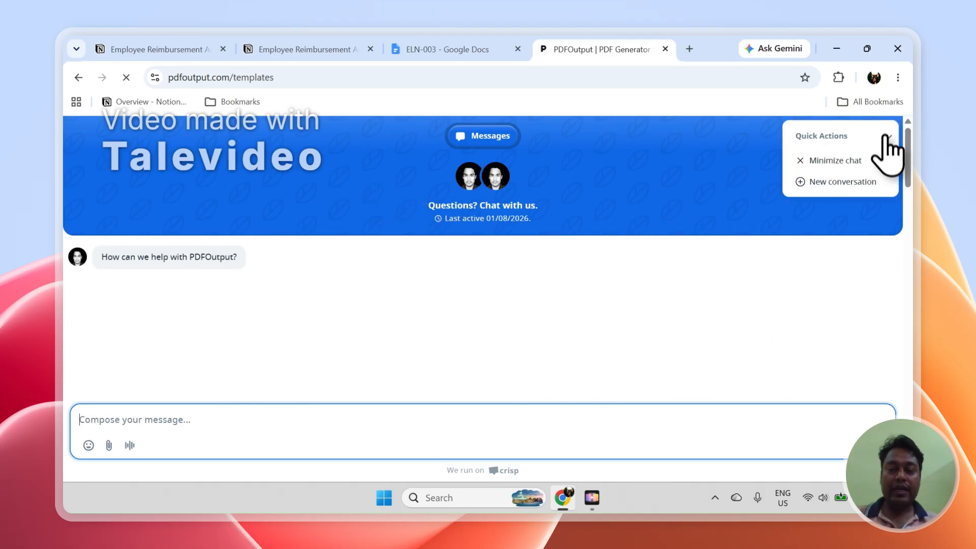
{"action": "left_click", "coordinate": [860, 161]}
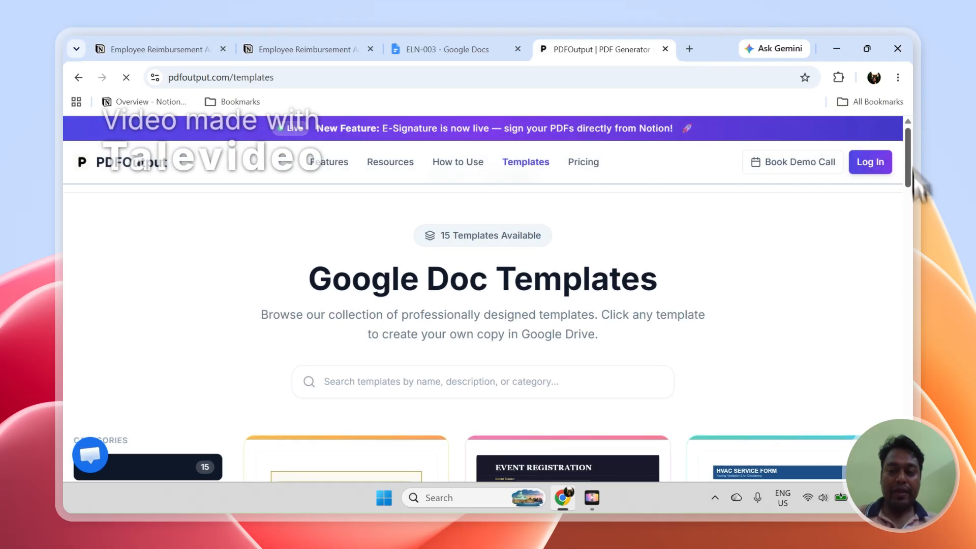
{"action": "scroll", "coordinate": [483, 305], "scroll_direction": "down", "scroll_amount": 15}
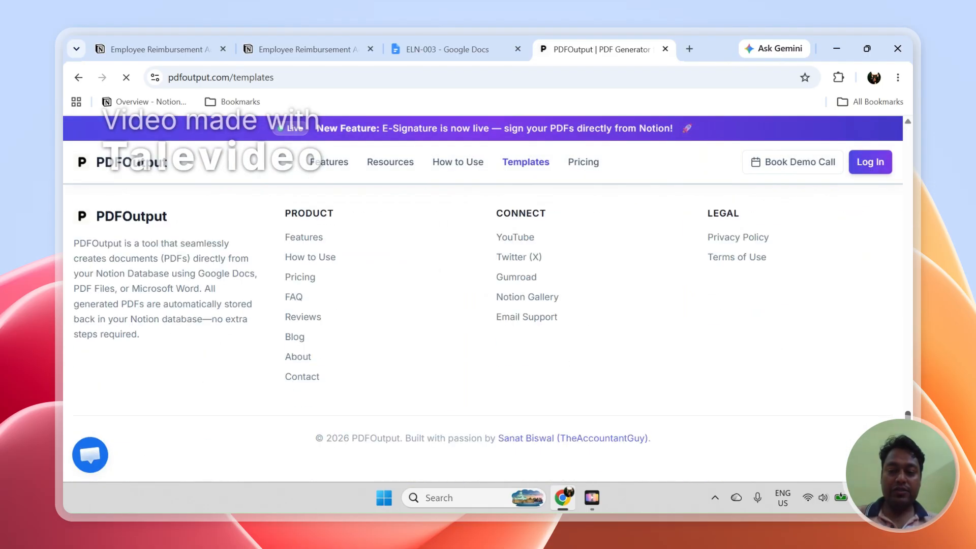
{"action": "left_click", "coordinate": [303, 378]}
{"action": "left_click_drag", "start_coordinate": [911, 221], "coordinate": [912, 258]}
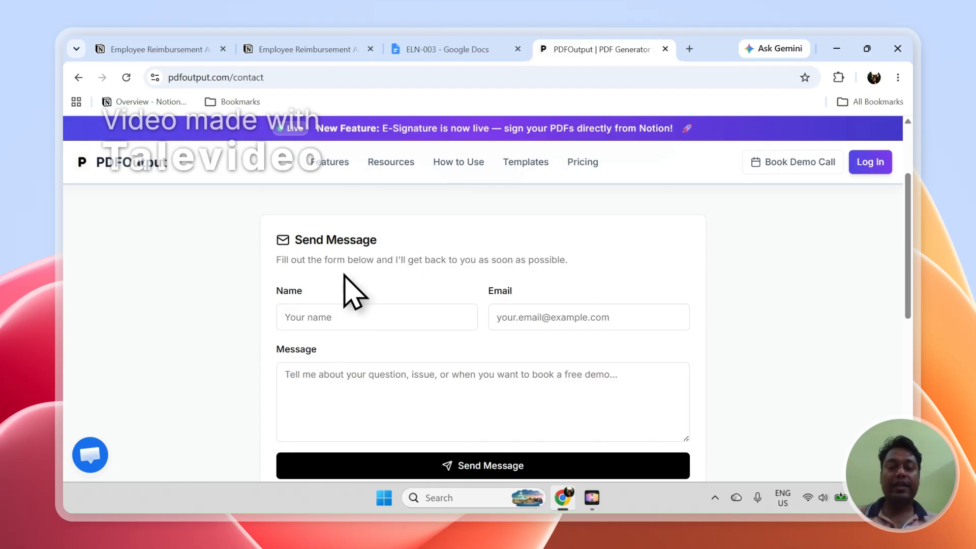
- Return to the Notion responses and open ELN-001.pdf from PDFFiles to check its contents
{"action": "left_click", "coordinate": [315, 48]}
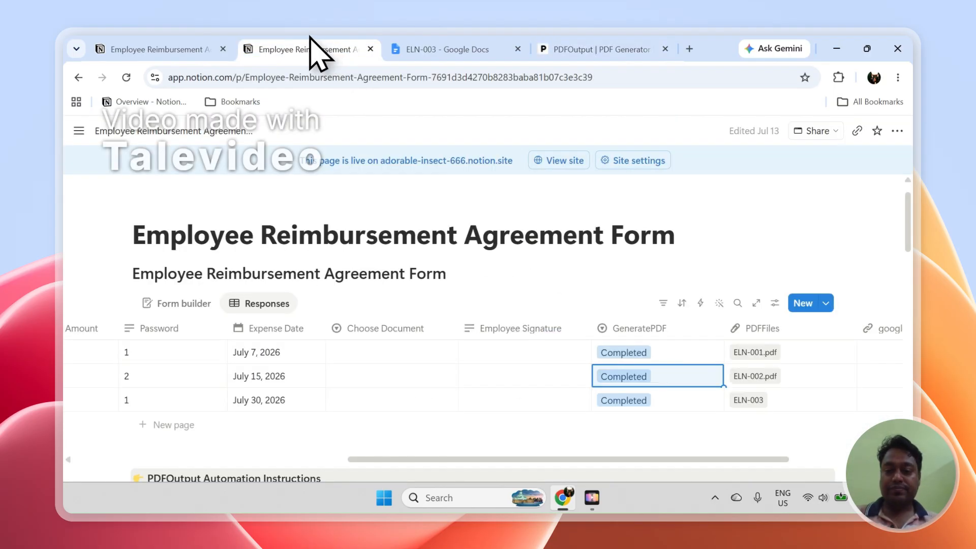
{"action": "left_click", "coordinate": [756, 356]}
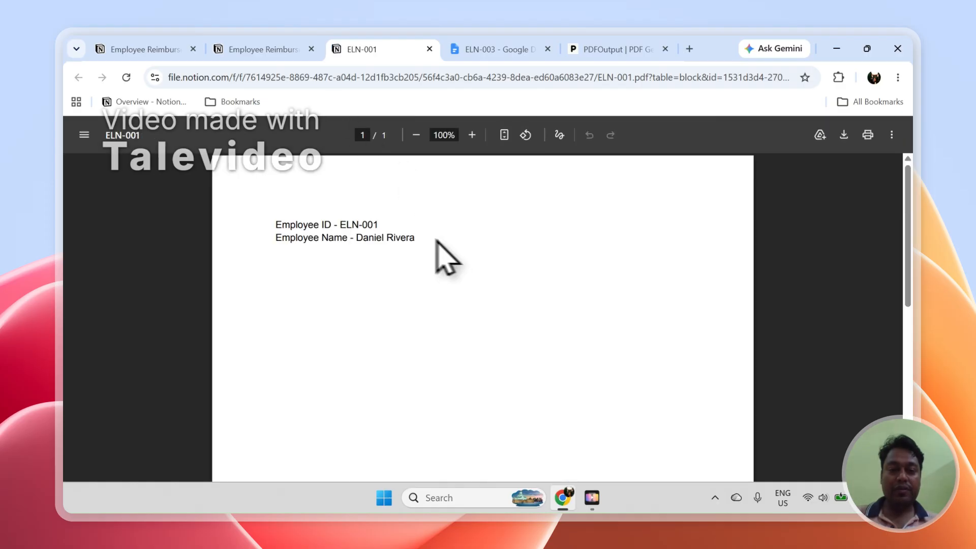
- Check the employee ID and name in ELN-001.pdf, then open ELN-002.pdf from the Notion responses and compare the two PDFs
{"action": "left_click_drag", "start_coordinate": [424, 239], "coordinate": [376, 232]}
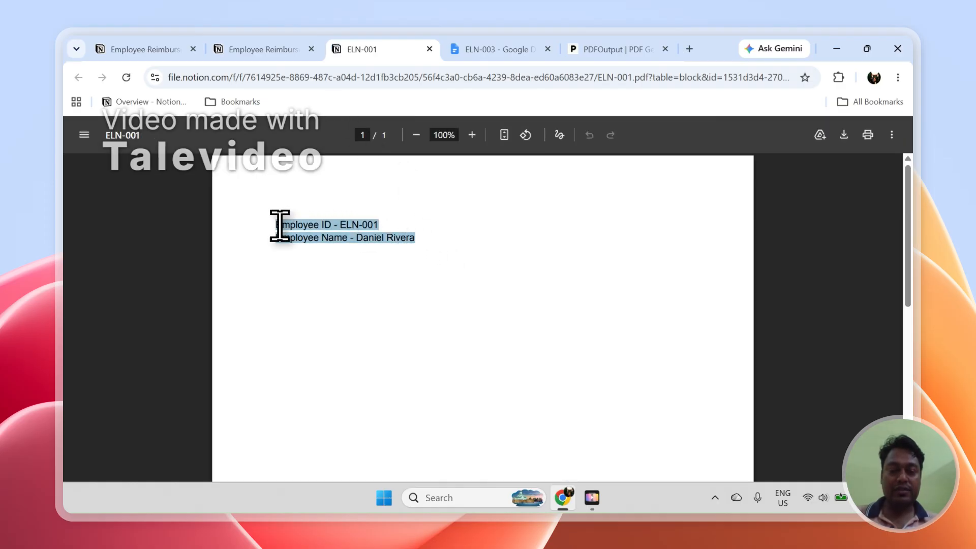
{"action": "left_click", "coordinate": [292, 46]}
{"action": "left_click", "coordinate": [748, 375]}
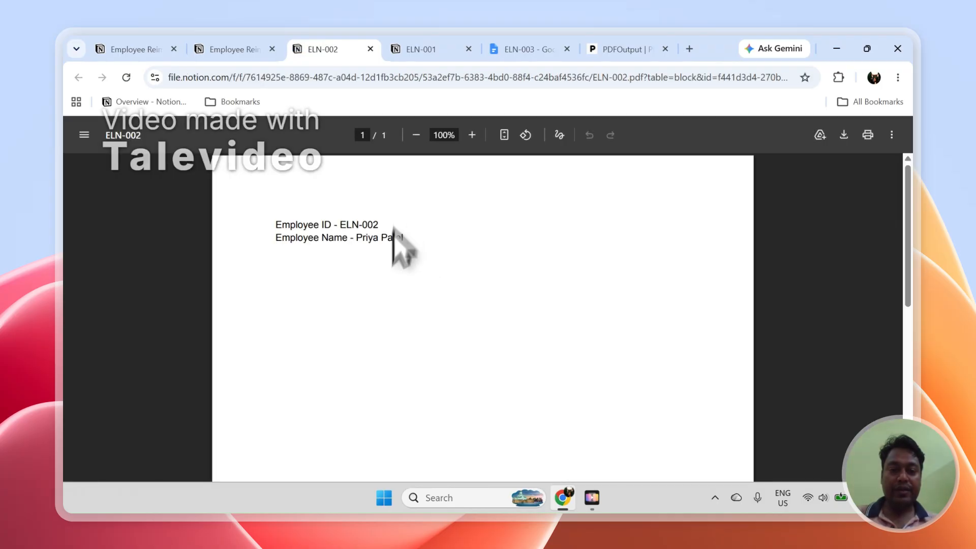
{"action": "left_click_drag", "start_coordinate": [277, 225], "coordinate": [405, 240]}
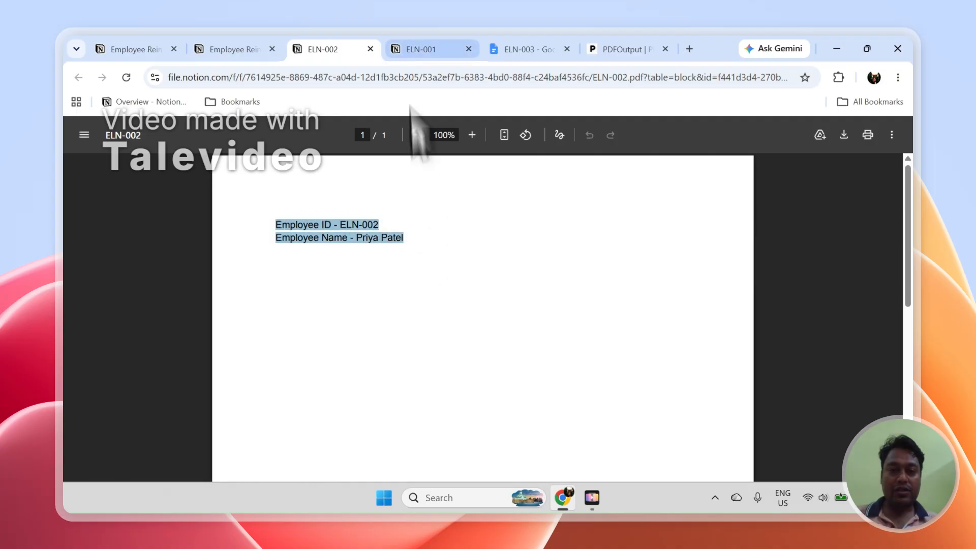
{"action": "left_click", "coordinate": [409, 49]}
{"action": "left_click", "coordinate": [359, 51]}
{"action": "left_click", "coordinate": [390, 51]}
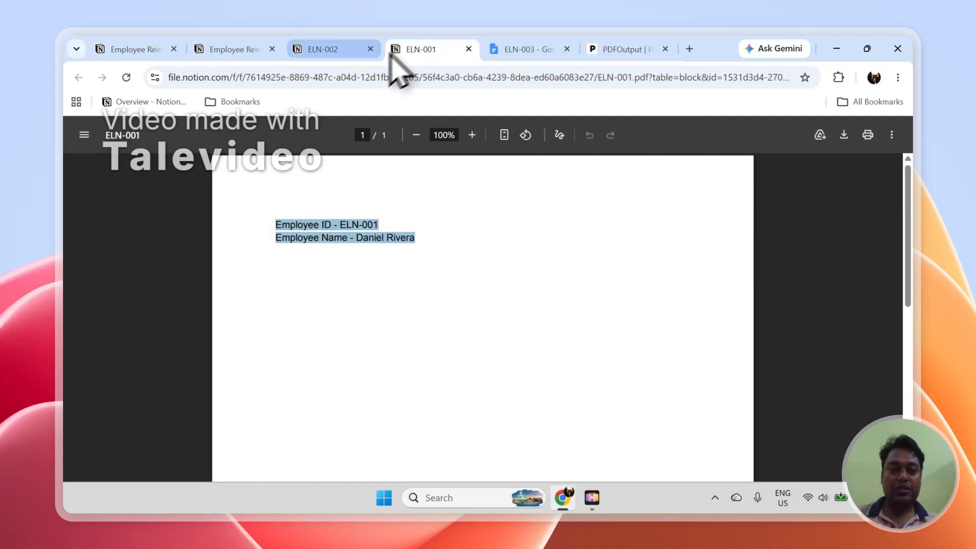
- Close the ELN-002, ELN-001 and ELN-003 document tabs and go to the PDFOutput homepage
{"action": "left_click", "coordinate": [372, 50]}
{"action": "left_click", "coordinate": [371, 50]}
{"action": "left_click", "coordinate": [372, 50]}
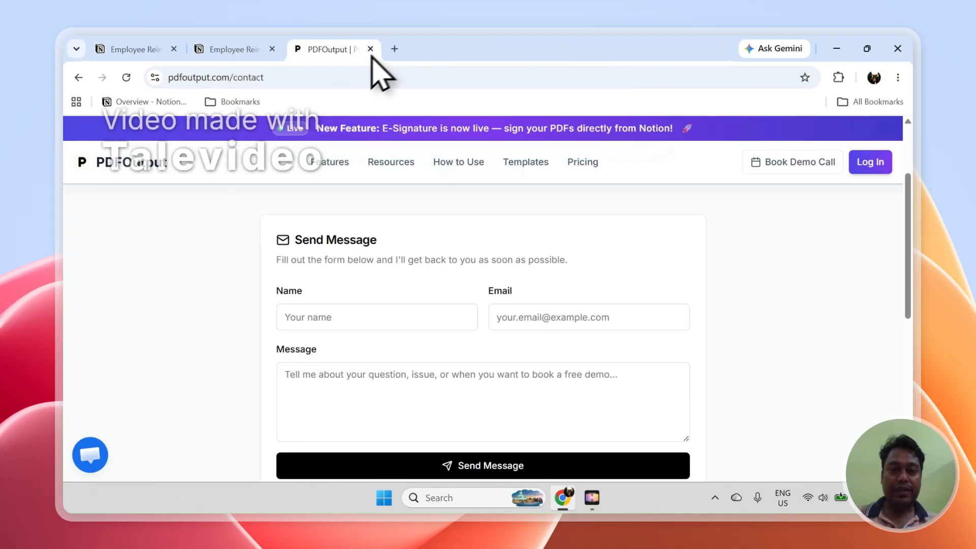
{"action": "left_click", "coordinate": [108, 163]}
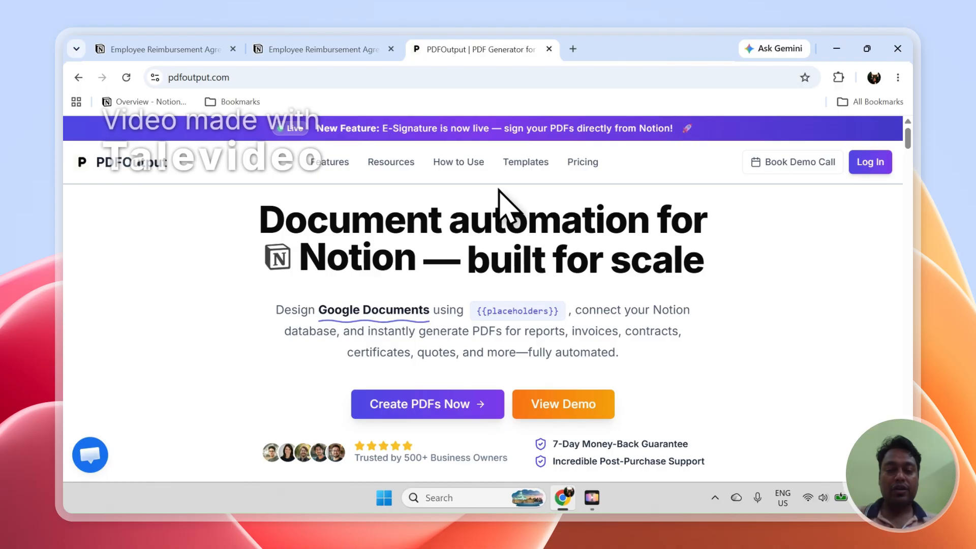